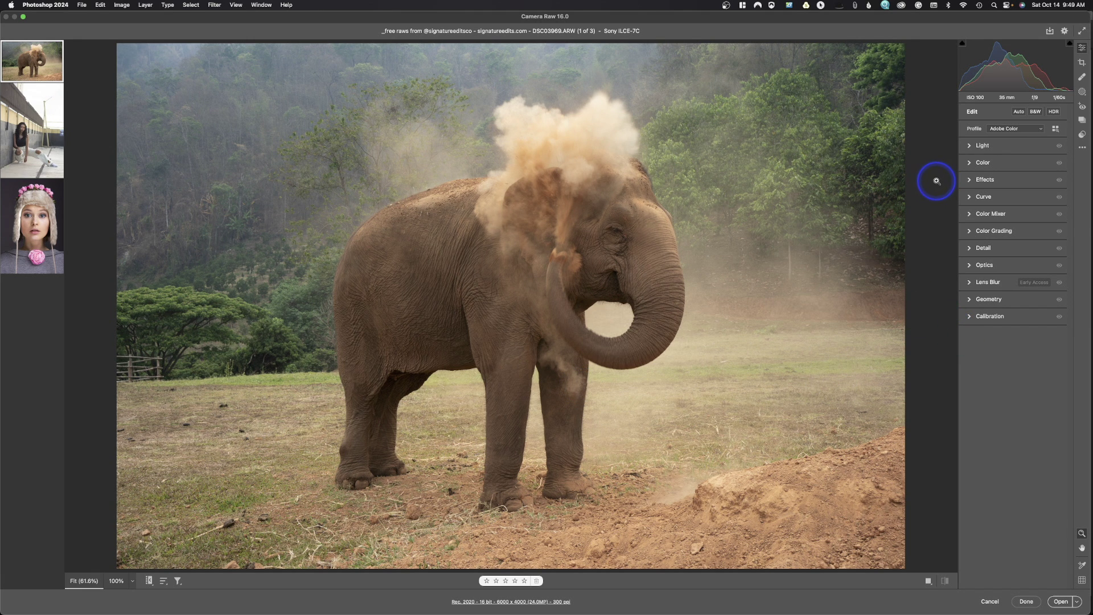
- Expand and collapse the Light and Color adjustment sections
left_click(972, 146)
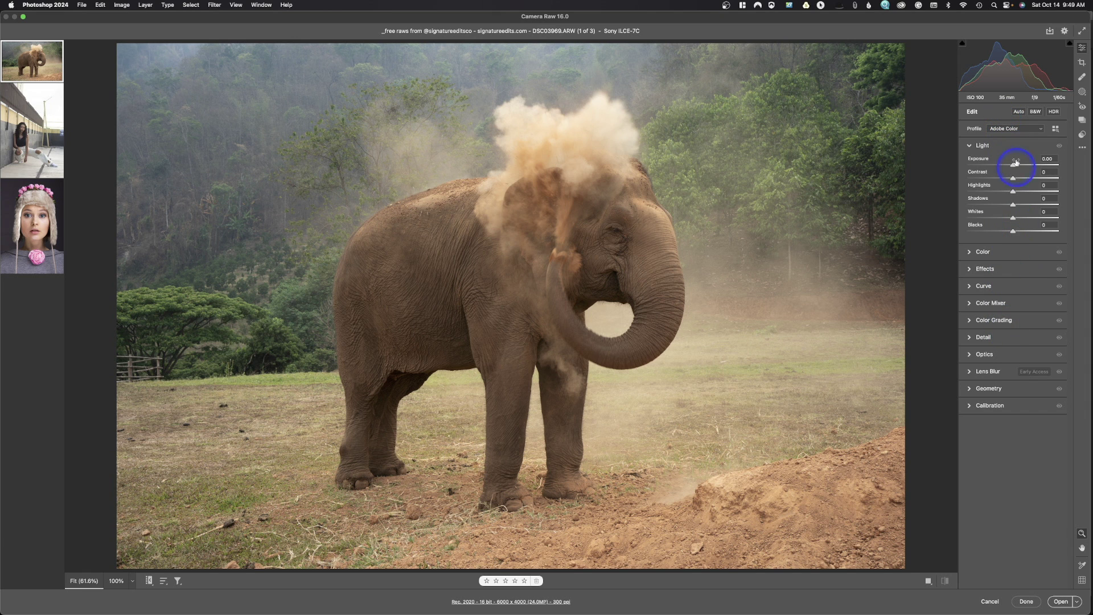
left_click(970, 254)
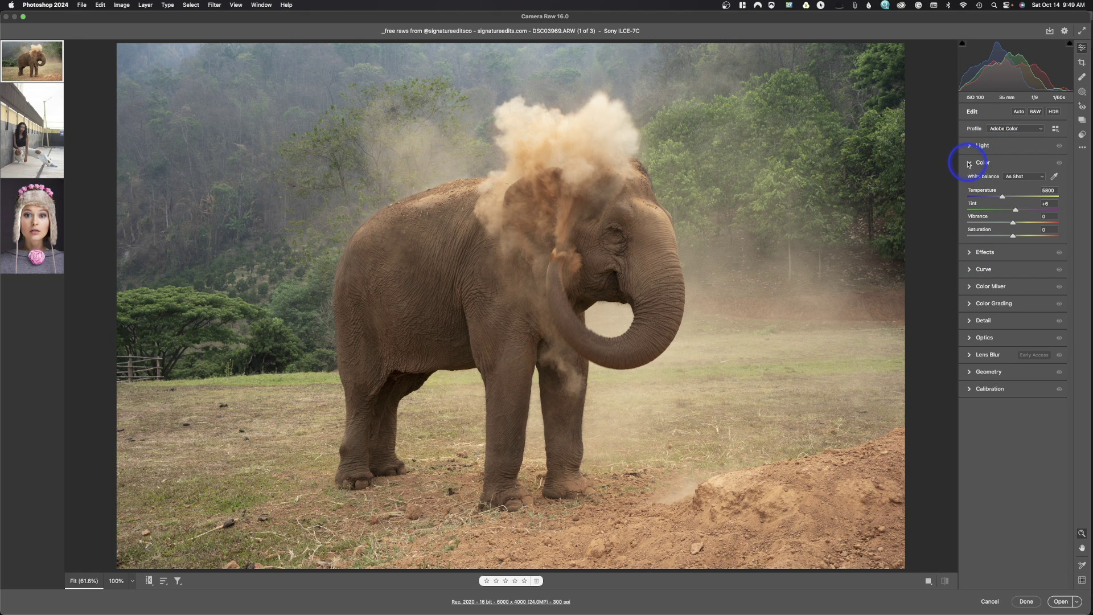
left_click(969, 163)
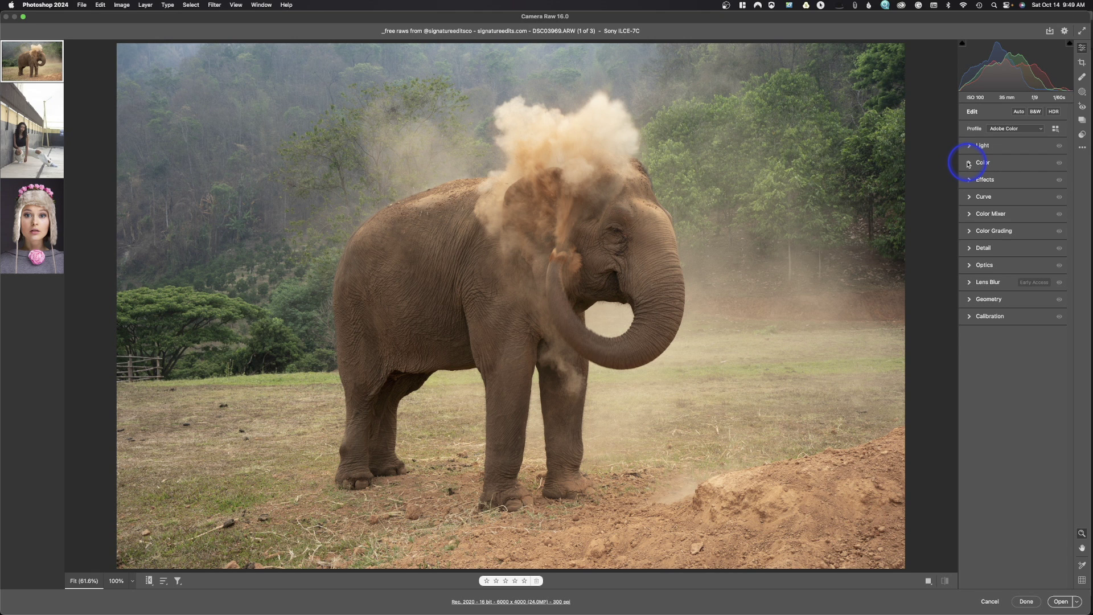
left_click(971, 146)
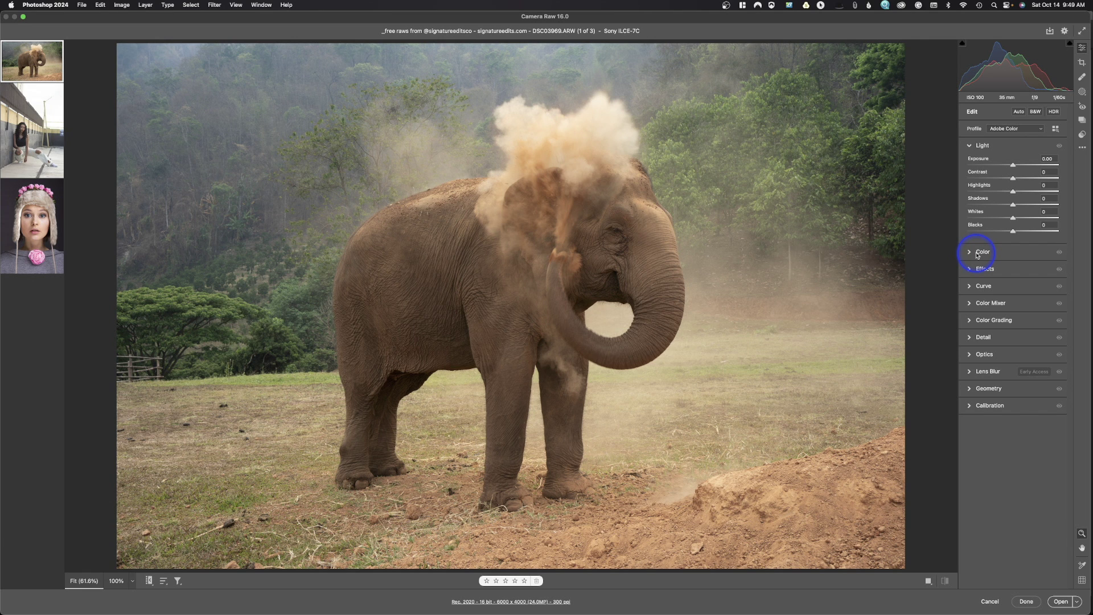
left_click(978, 253)
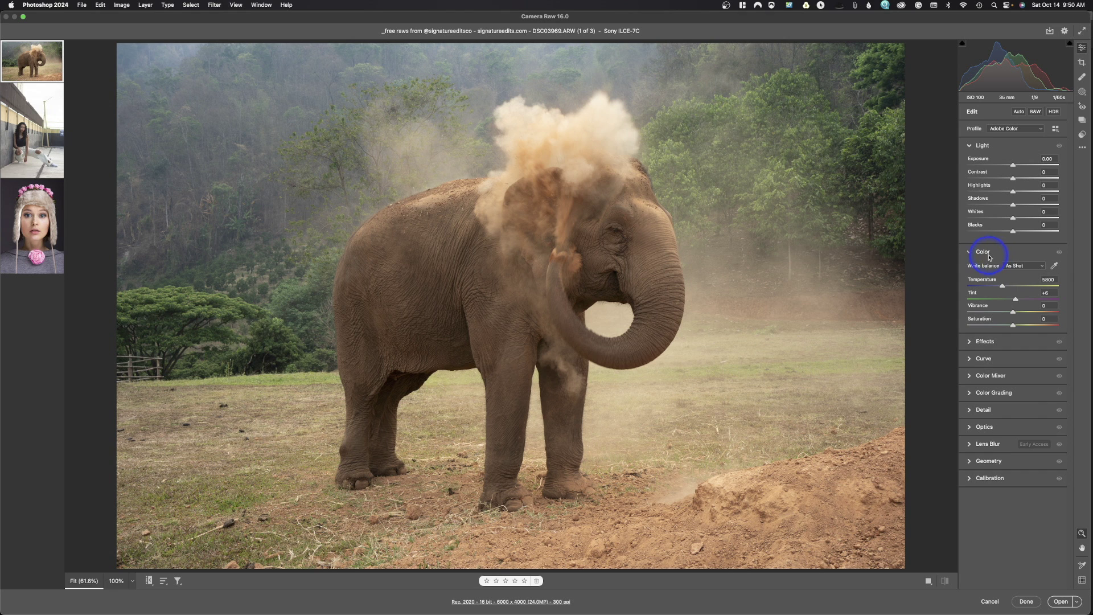
left_click(971, 148, "super")
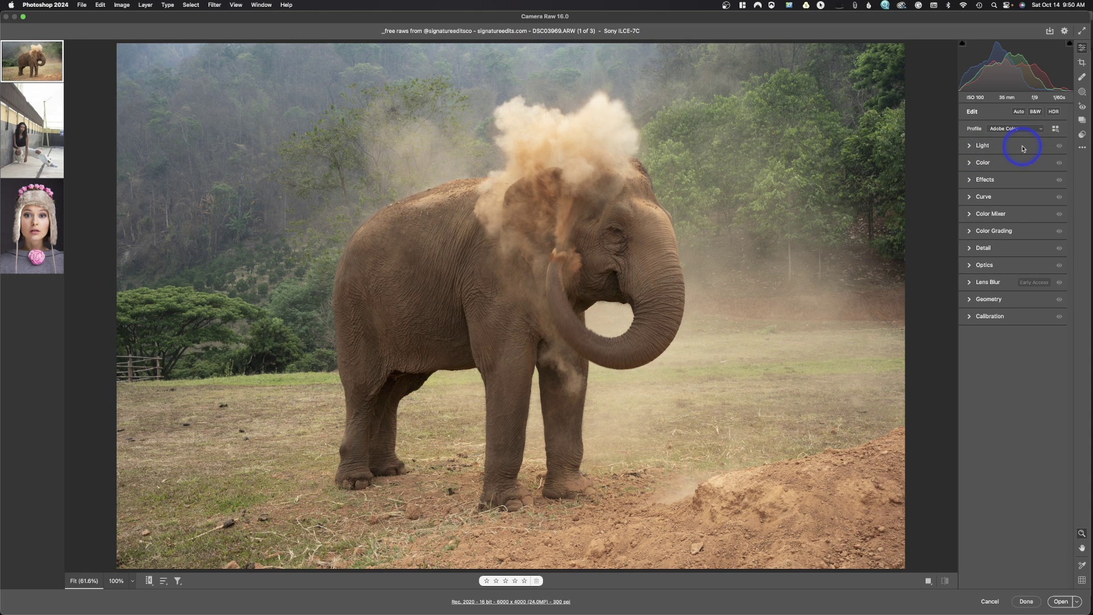
- Move Color above Light in Edit Panels to Show and confirm with OK
right_click(983, 147)
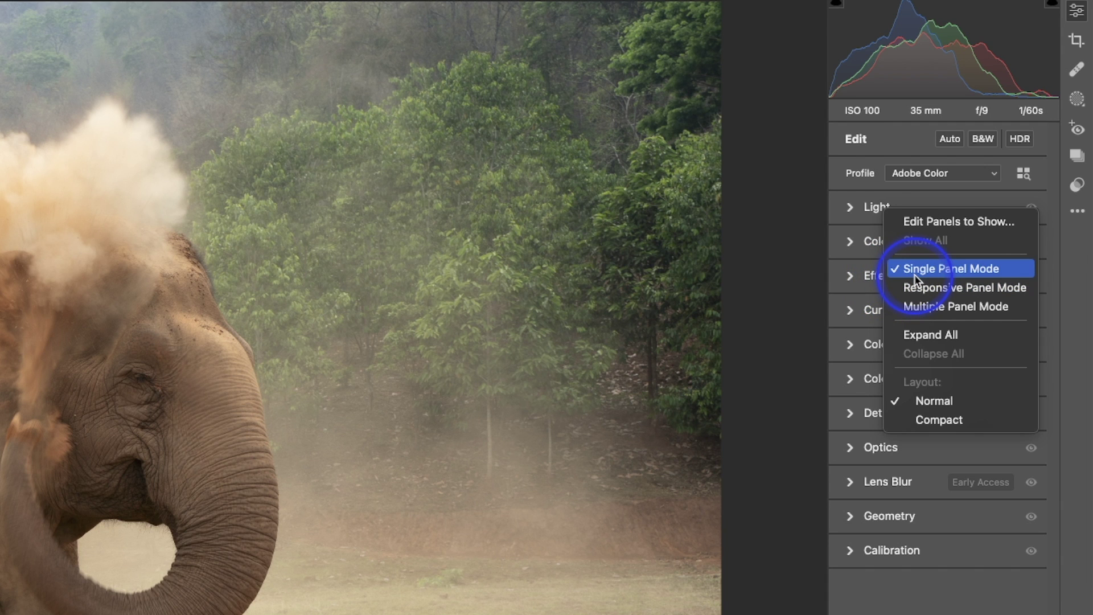
left_click(938, 217)
left_click(57, 348)
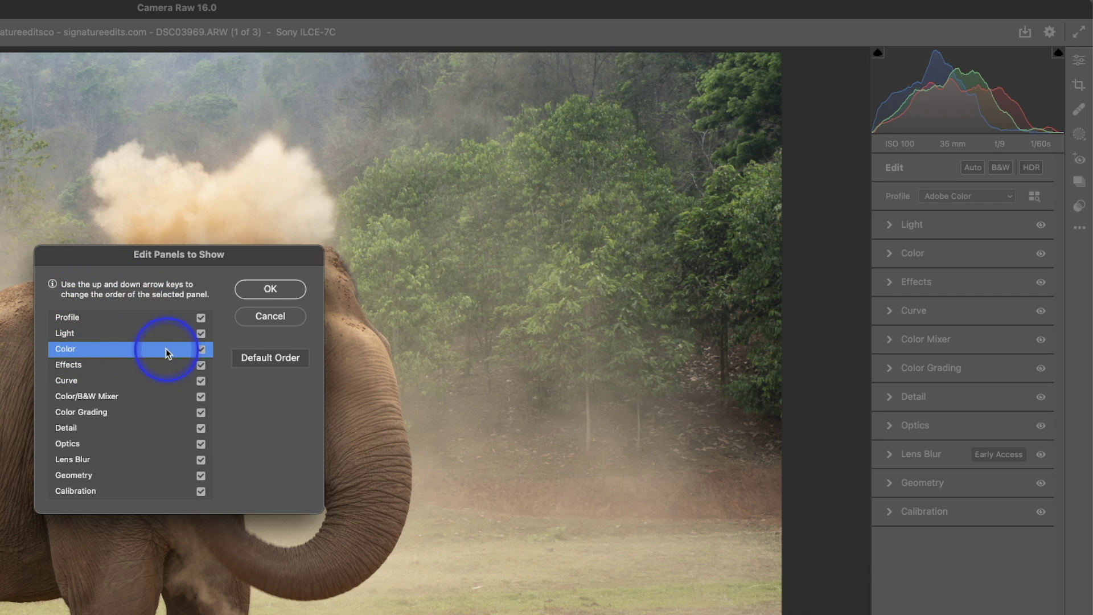
key("Up")
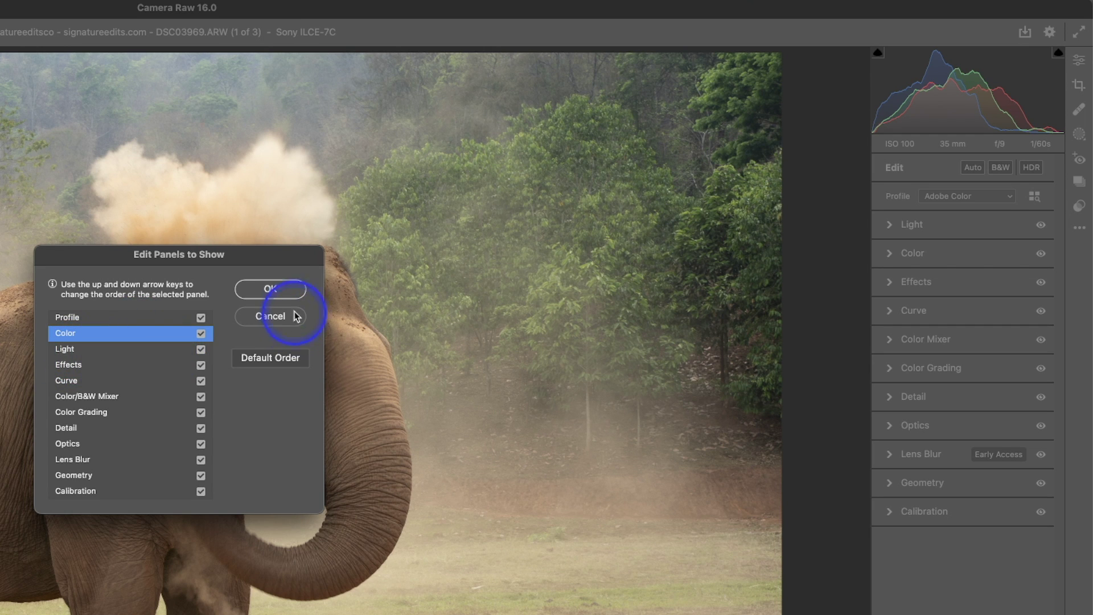
left_click(283, 291)
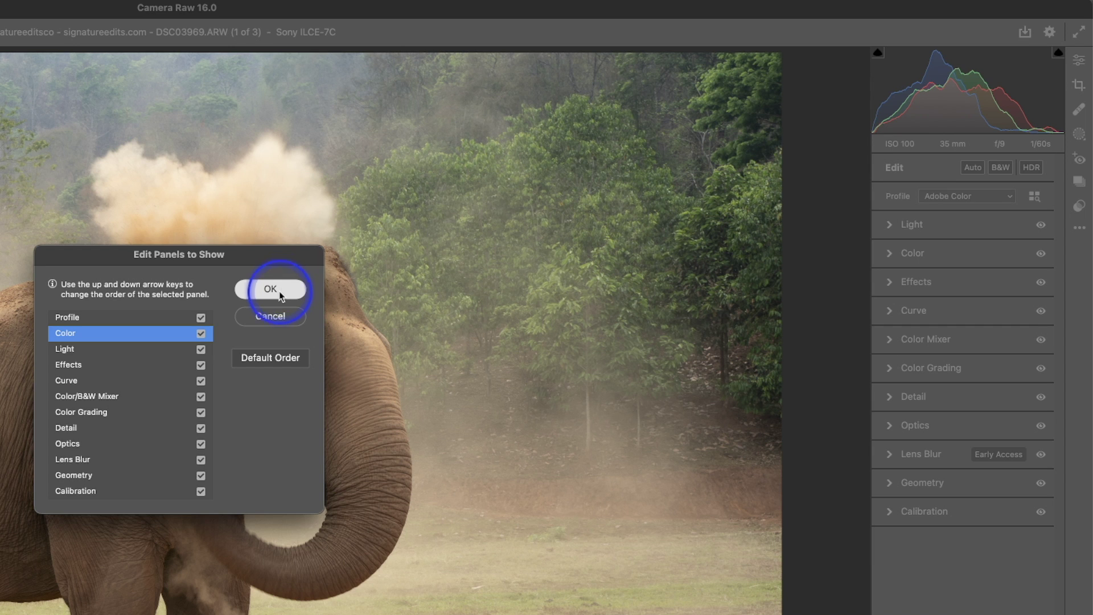
- Expand the reordered Color and Light panels so both stay open together
left_click(888, 224)
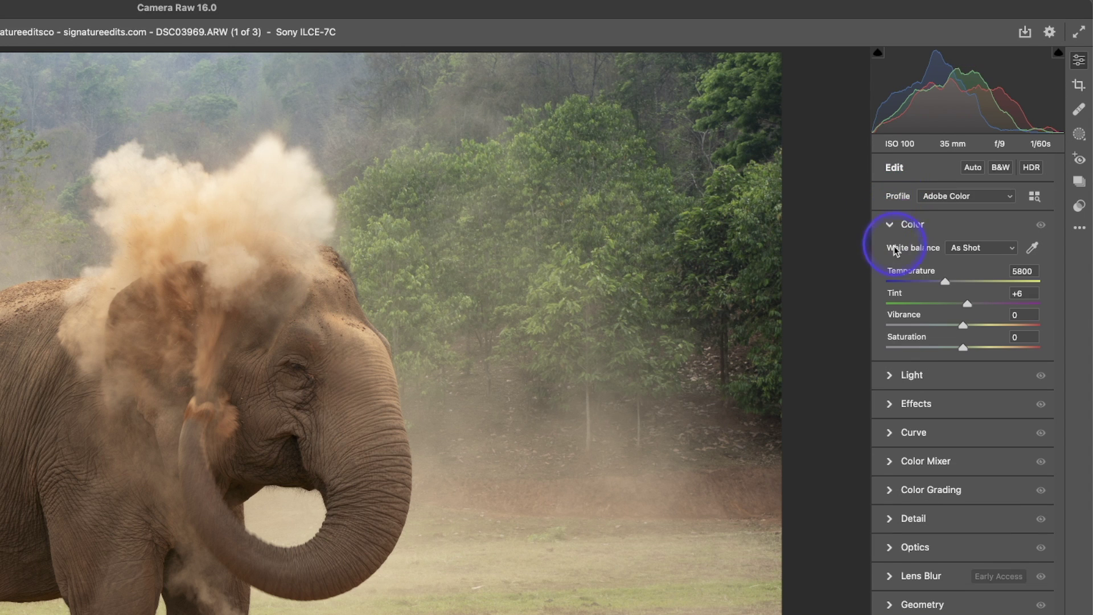
left_click(891, 376)
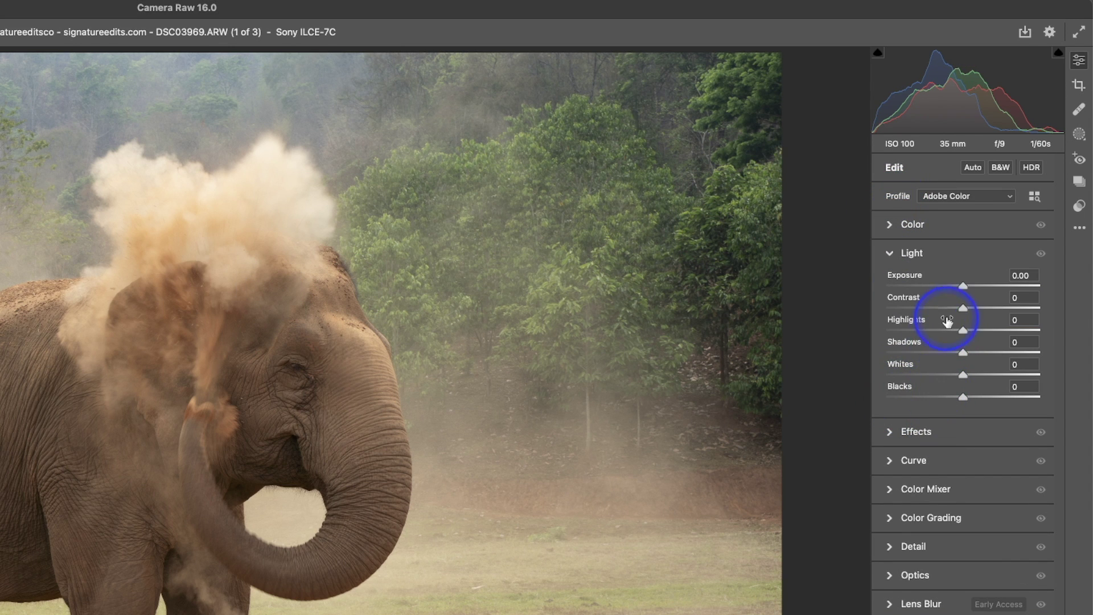
left_click(891, 224)
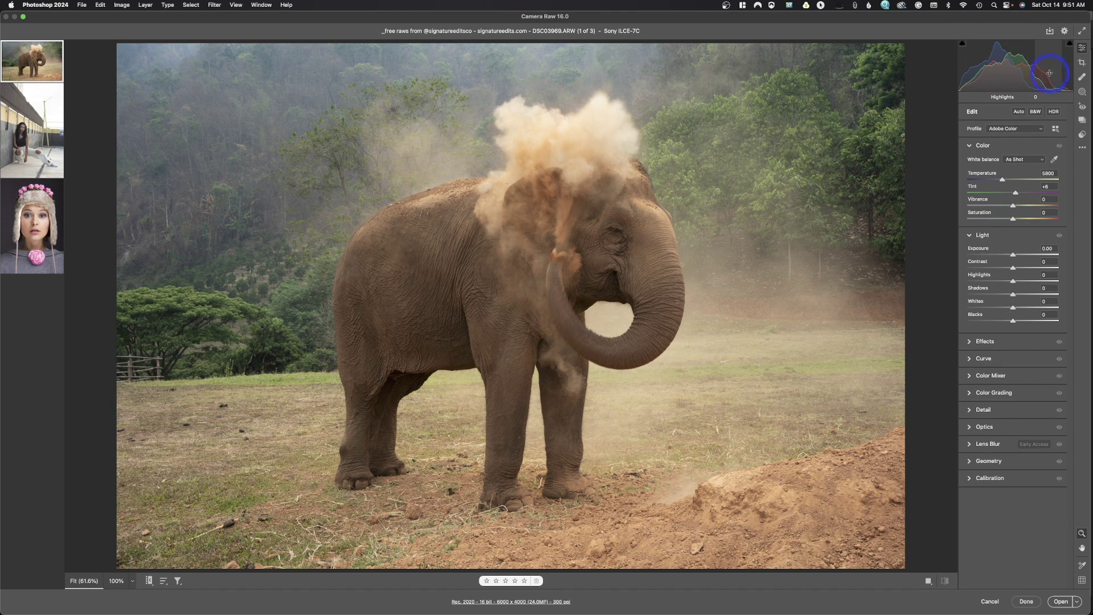
- Turn on HDR editing for the elephant photo
left_click(1057, 112)
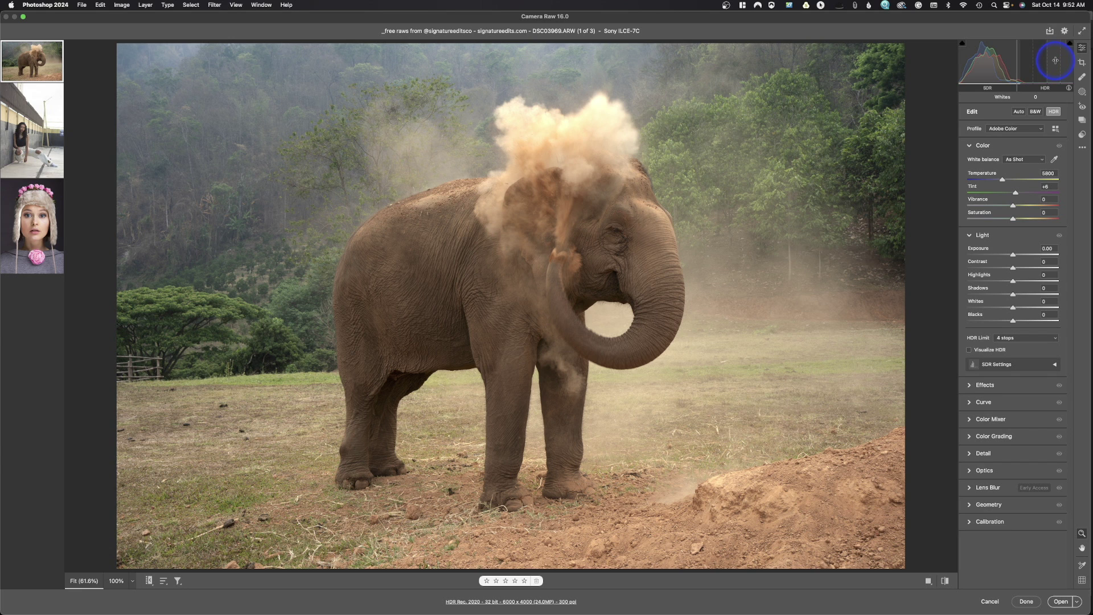
- Choose 2 stops in the HDR Limit dropdown and drag Saturation to +3
left_click(1013, 338)
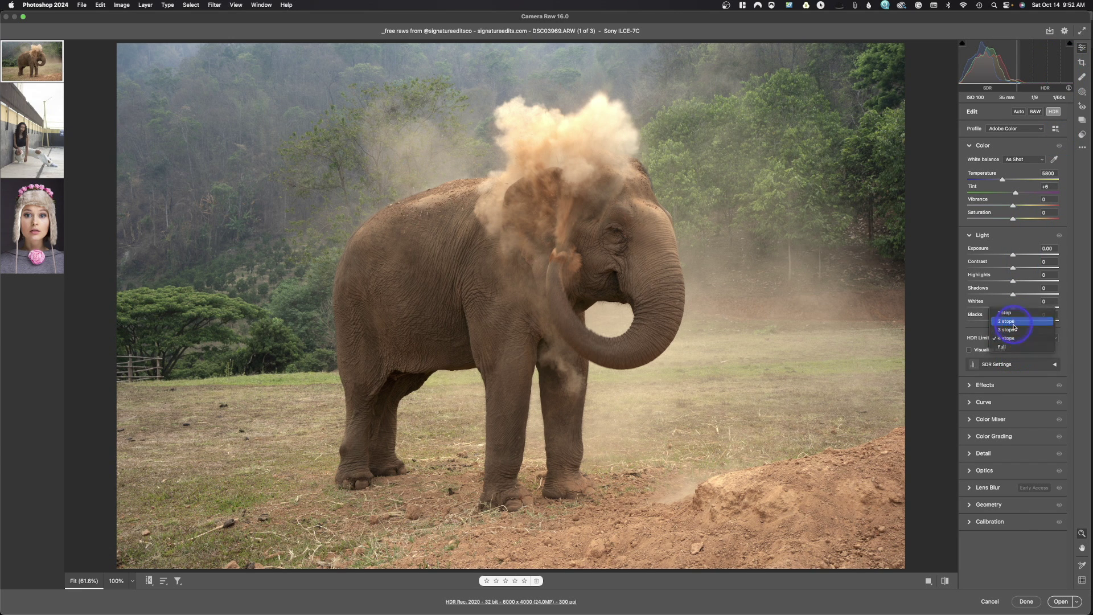
left_click(1014, 325)
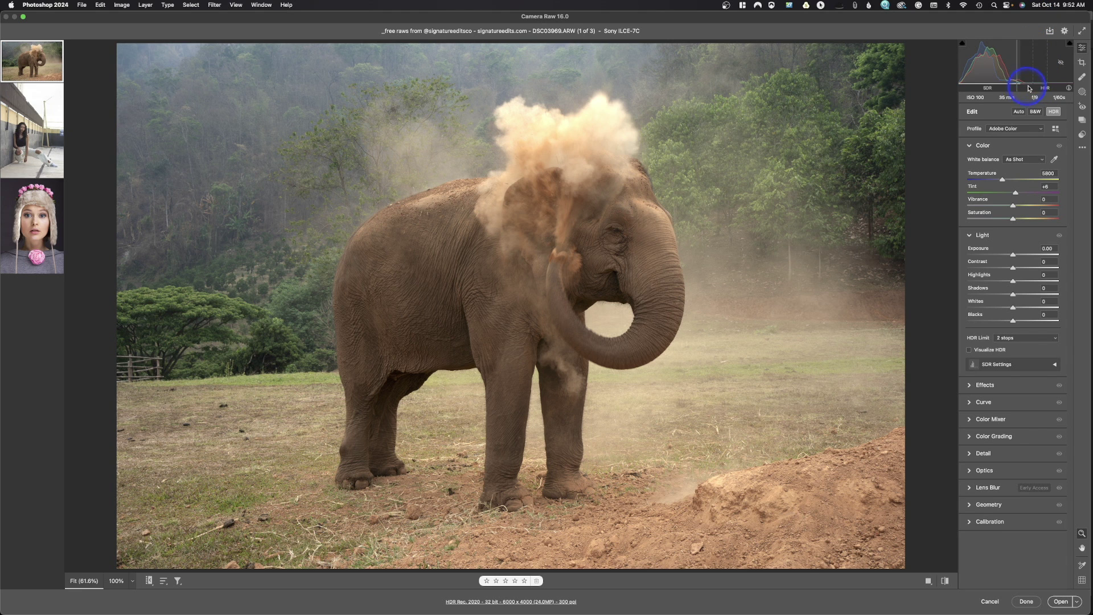
left_click(1014, 221)
left_click_drag(1013, 221, 1014, 222)
- Expand SDR Settings and toggle Visualize HDR on, then off again
left_click(1057, 365)
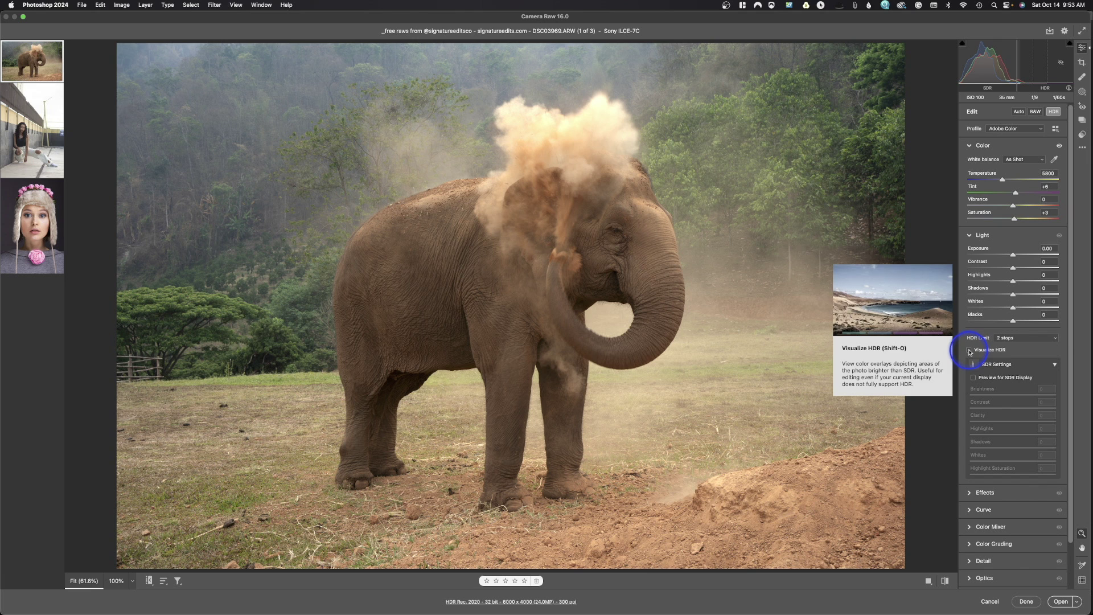
left_click(970, 350)
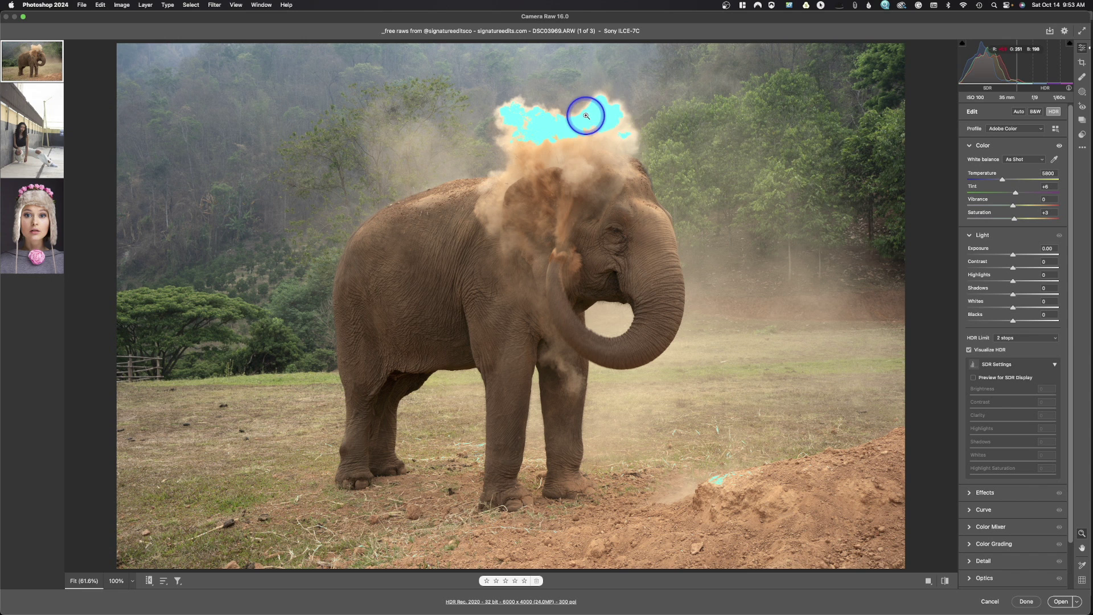
left_click(969, 350)
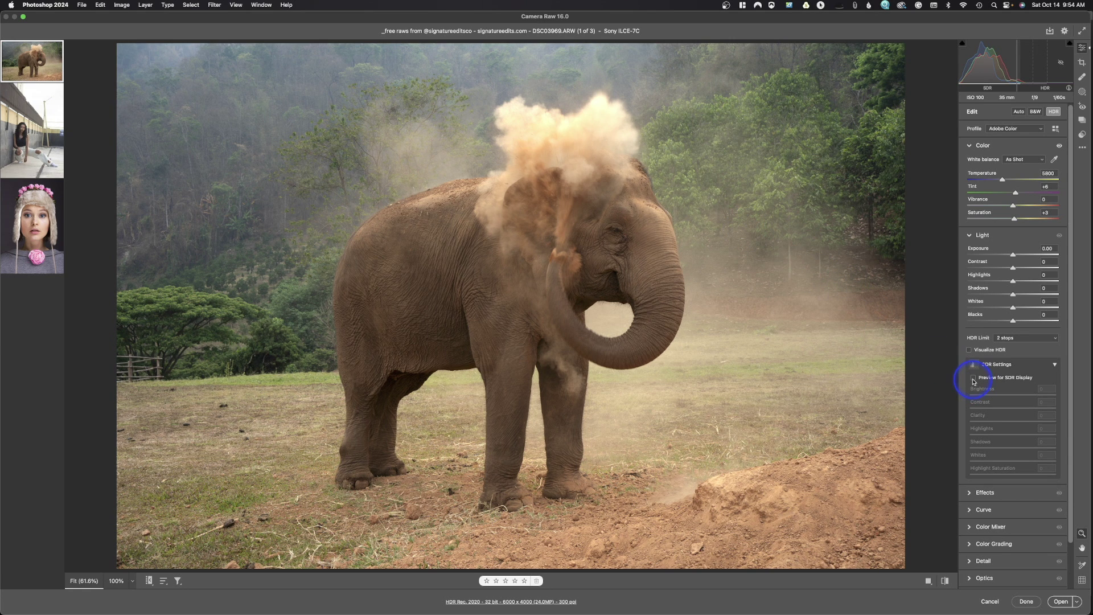
mouse_move(974, 380)
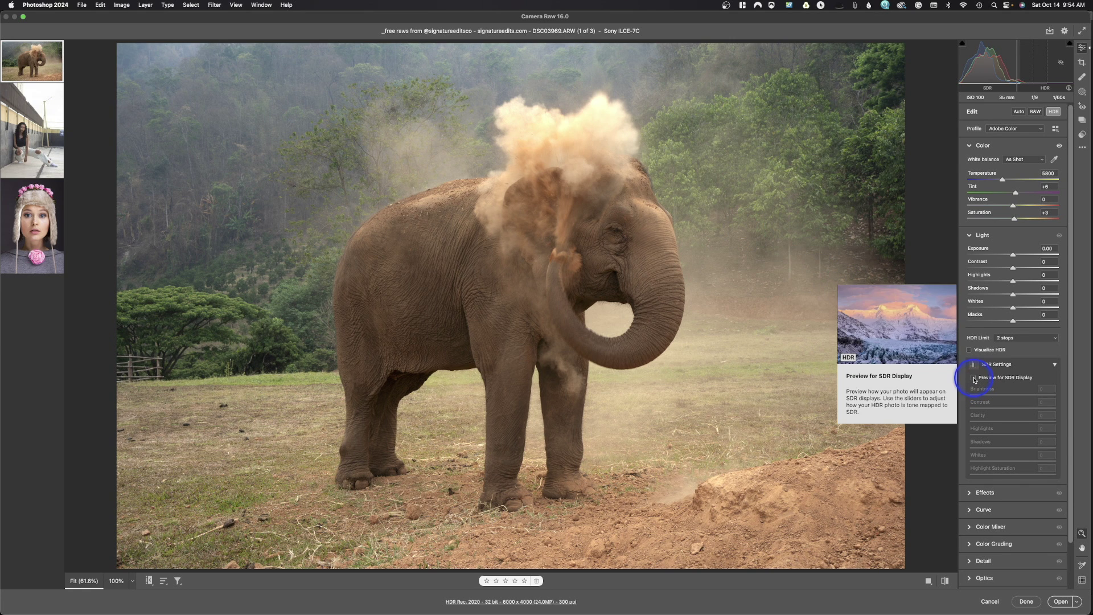
left_click(974, 379)
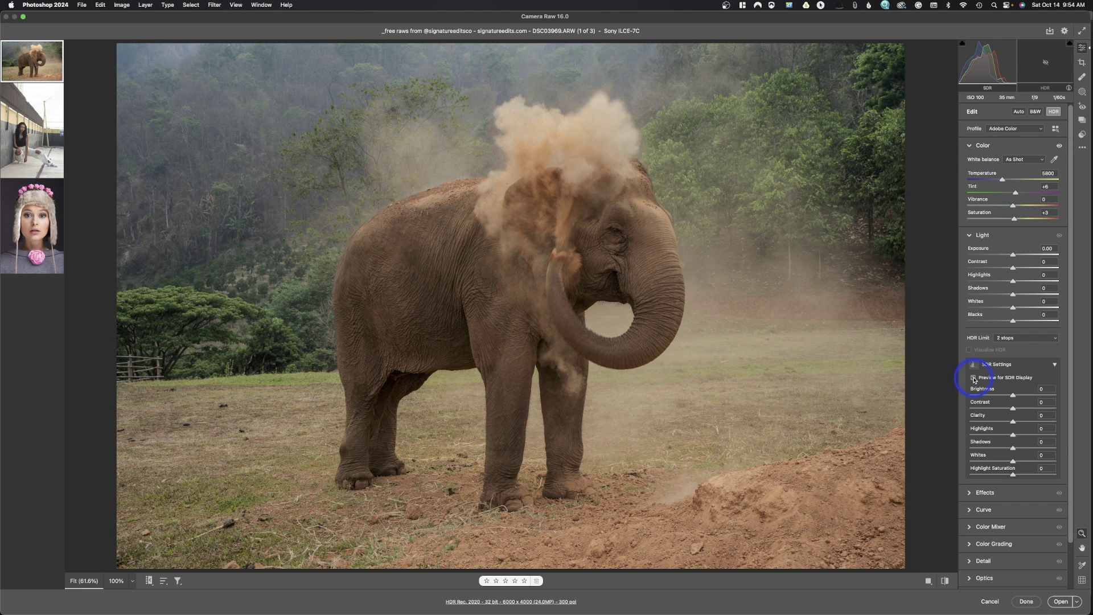
left_click(975, 378)
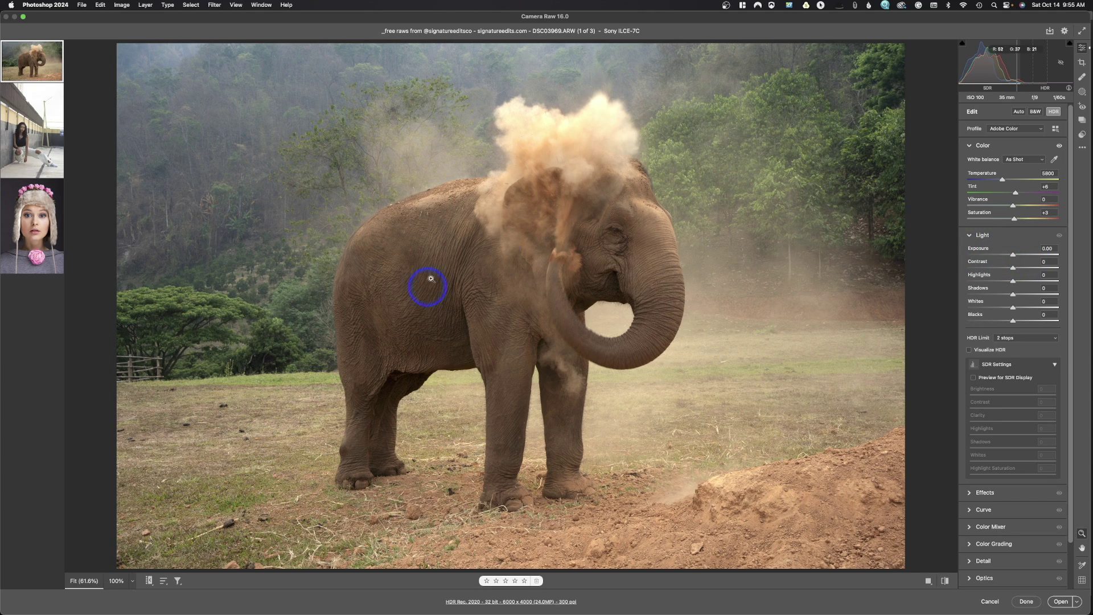
- Drag Exposure to -1.40 and about +2.00, then reset it to 0.00
left_click(1012, 256)
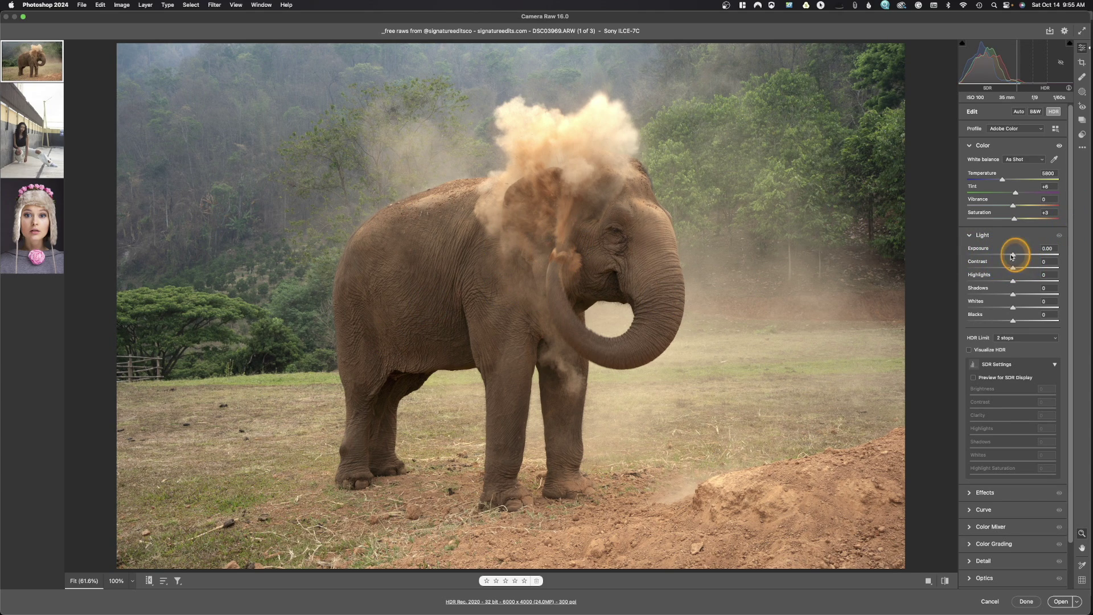
left_click_drag(1013, 255, 1001, 257)
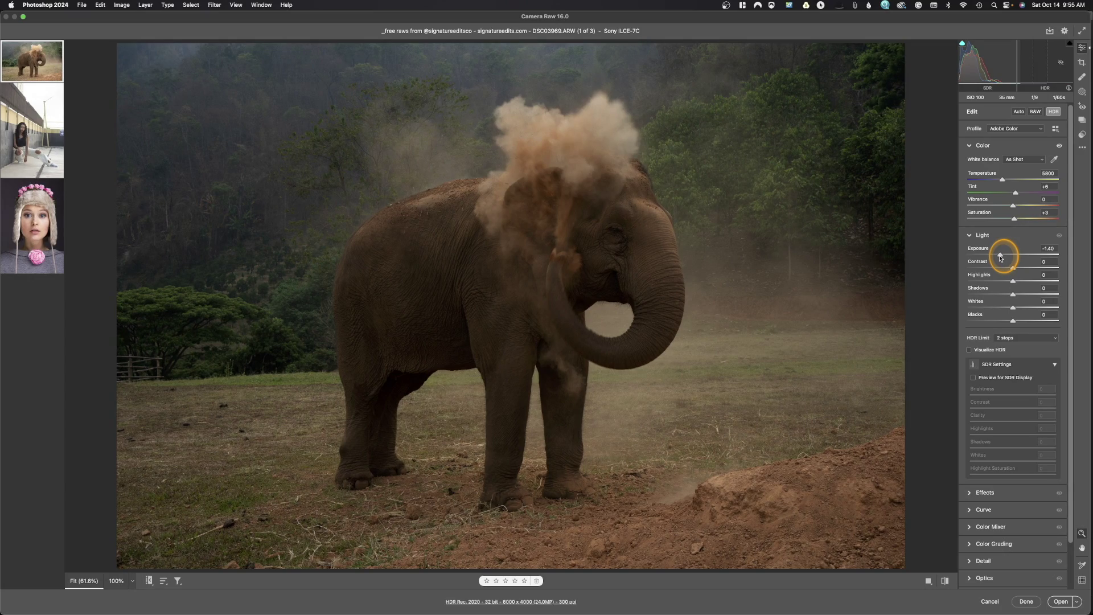
left_click_drag(1001, 257, 1032, 259)
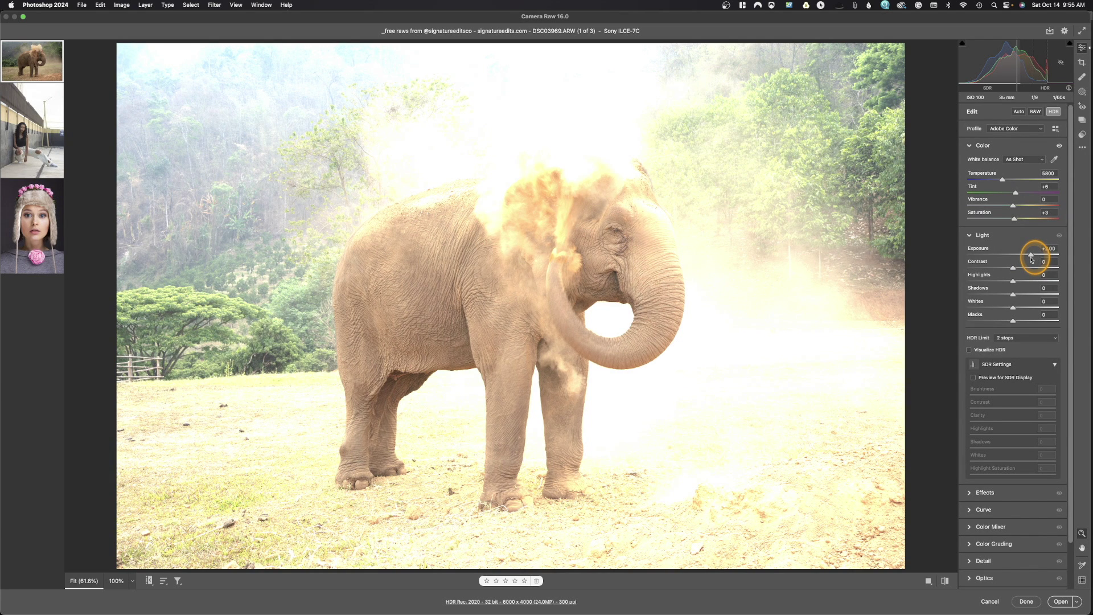
left_click_drag(1032, 259, 1032, 260)
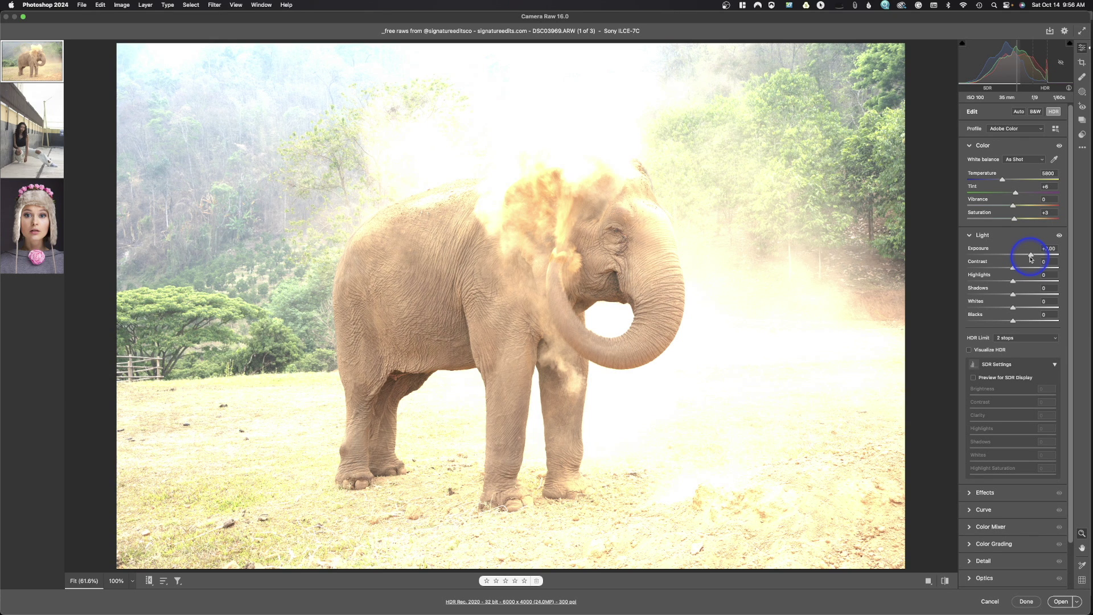
double_click(1032, 259)
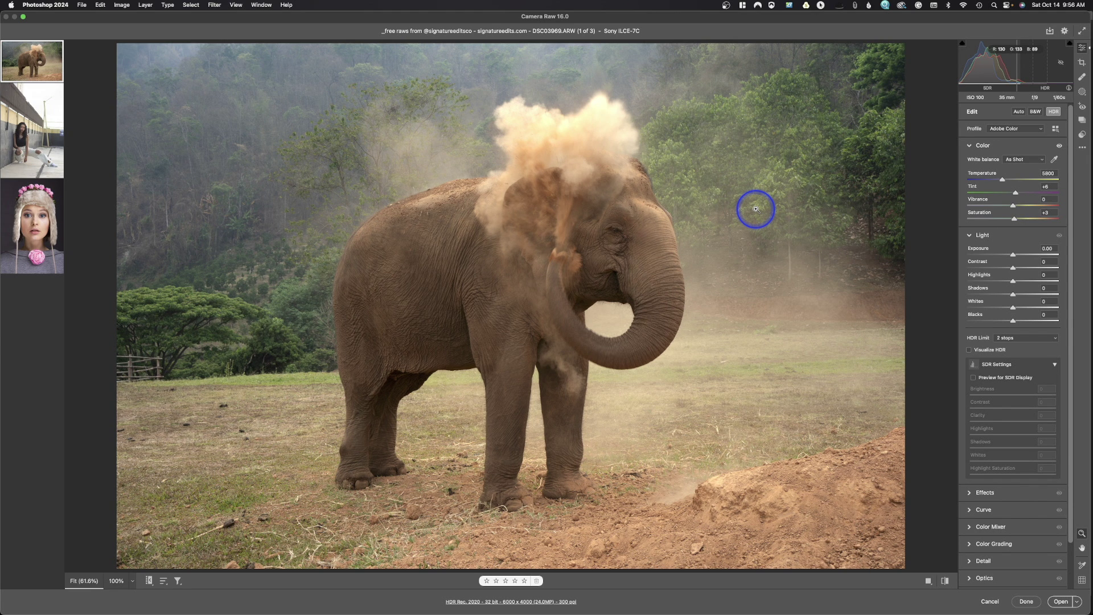
- Turn off HDR editing for the elephant photo
left_click(1054, 112)
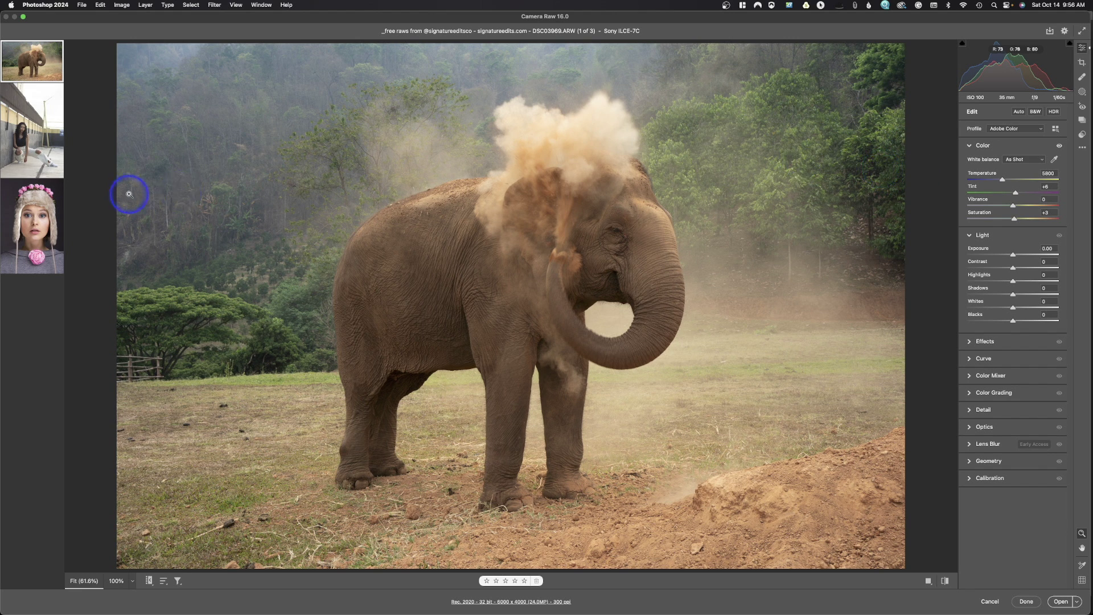
- Open the fur-hat portrait and switch the Color Mixer to Point Color sampling
left_click(22, 225)
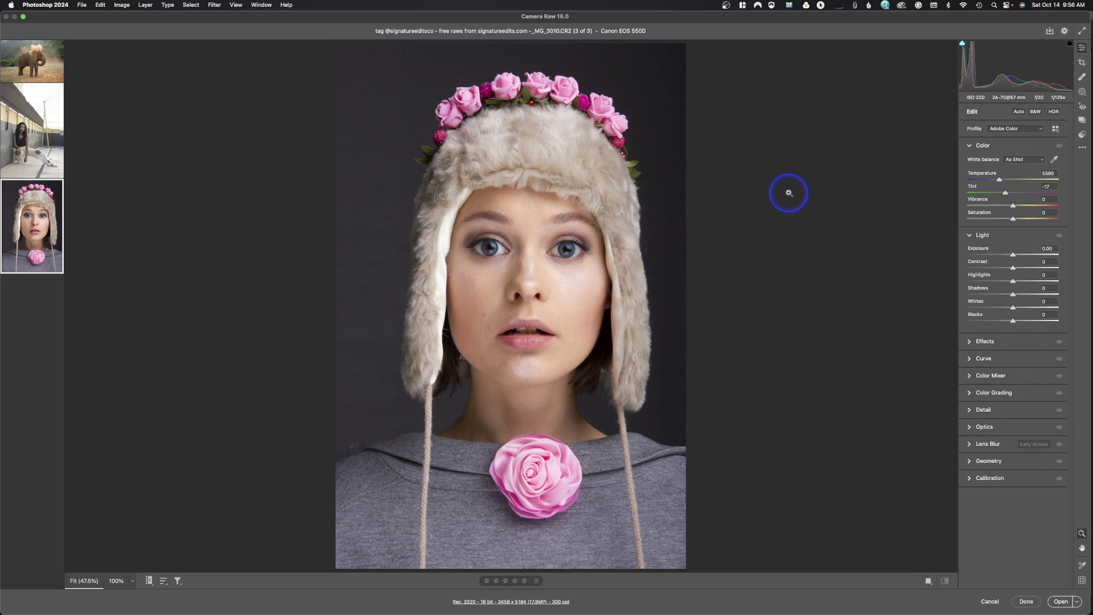
left_click(970, 377)
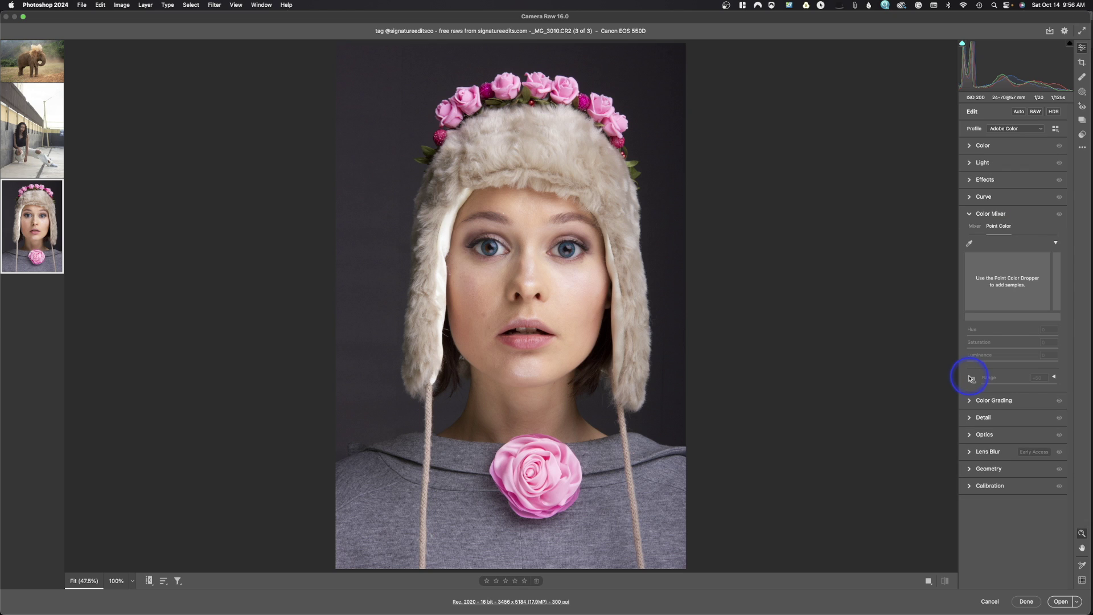
left_click(975, 227)
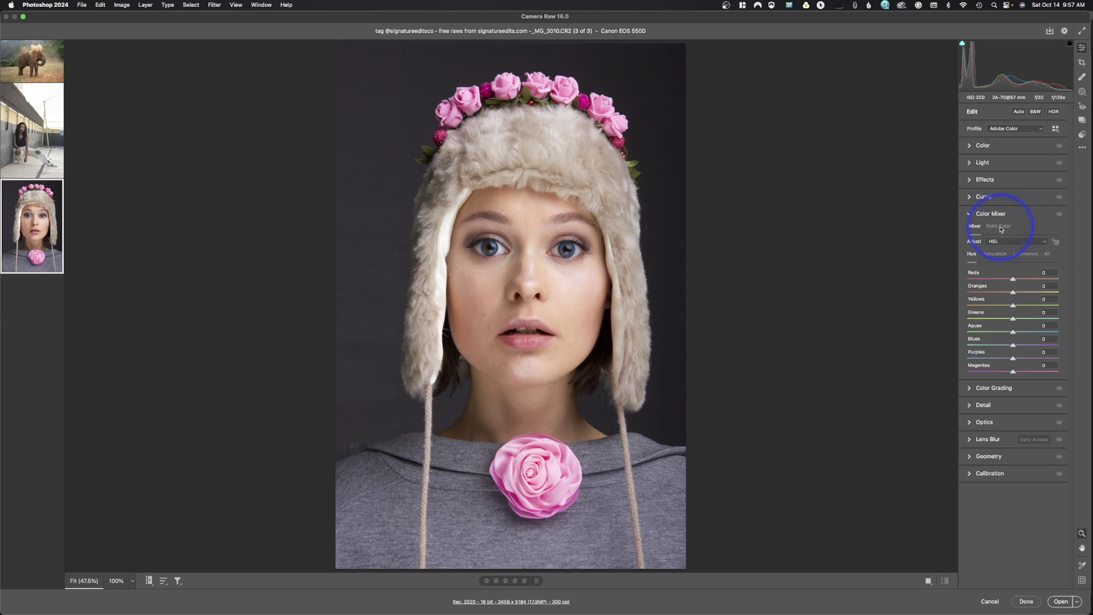
left_click(1000, 228)
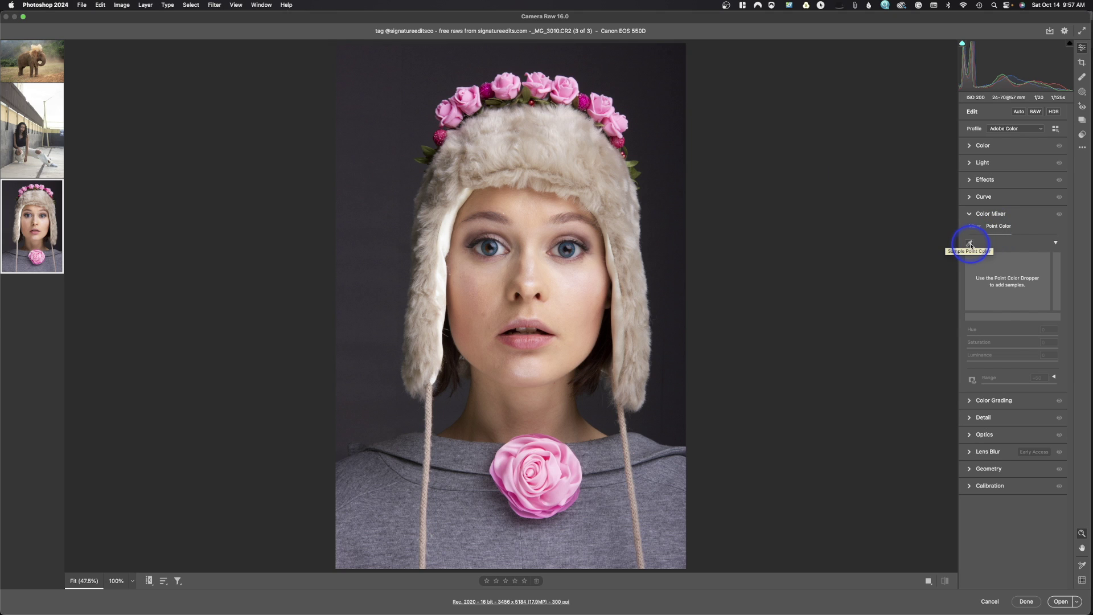
left_click(970, 244)
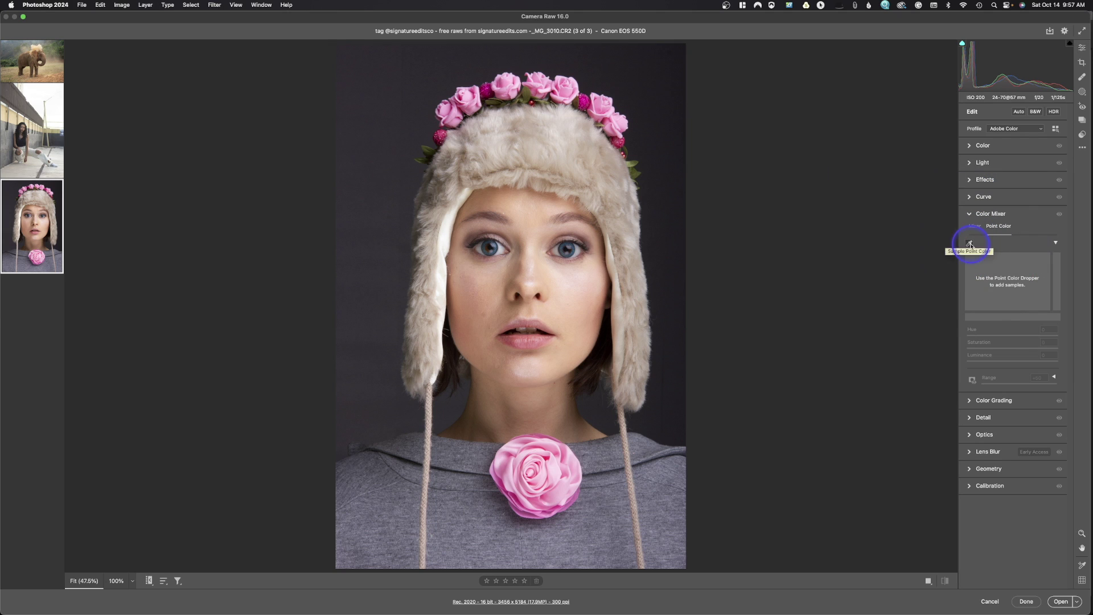
- Sample the pink rose and adjust it to Hue +5, Saturation +2, Luminance +4, Range 46
left_click(557, 471)
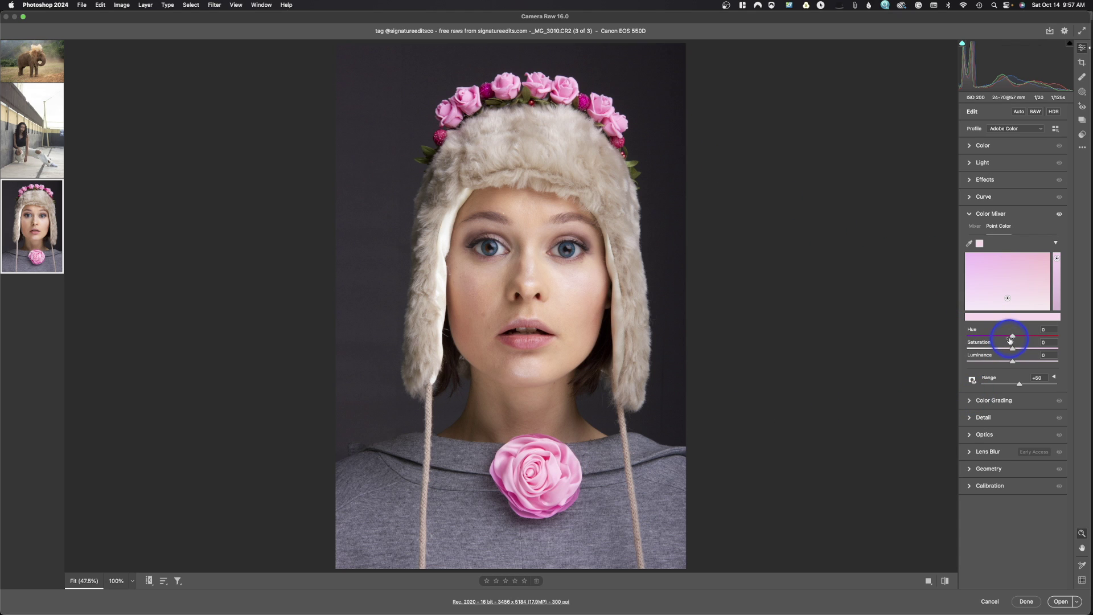
mouse_move(1011, 338)
left_mouse_down()
mouse_move(950, 340)
mouse_move(1079, 336)
mouse_move(977, 341)
mouse_move(1076, 346)
mouse_move(883, 361)
mouse_move(1067, 359)
mouse_move(949, 379)
mouse_move(1025, 367)
mouse_move(1016, 366)
mouse_move(1020, 387)
left_mouse_up()
left_click_drag(1020, 388, 1028, 389)
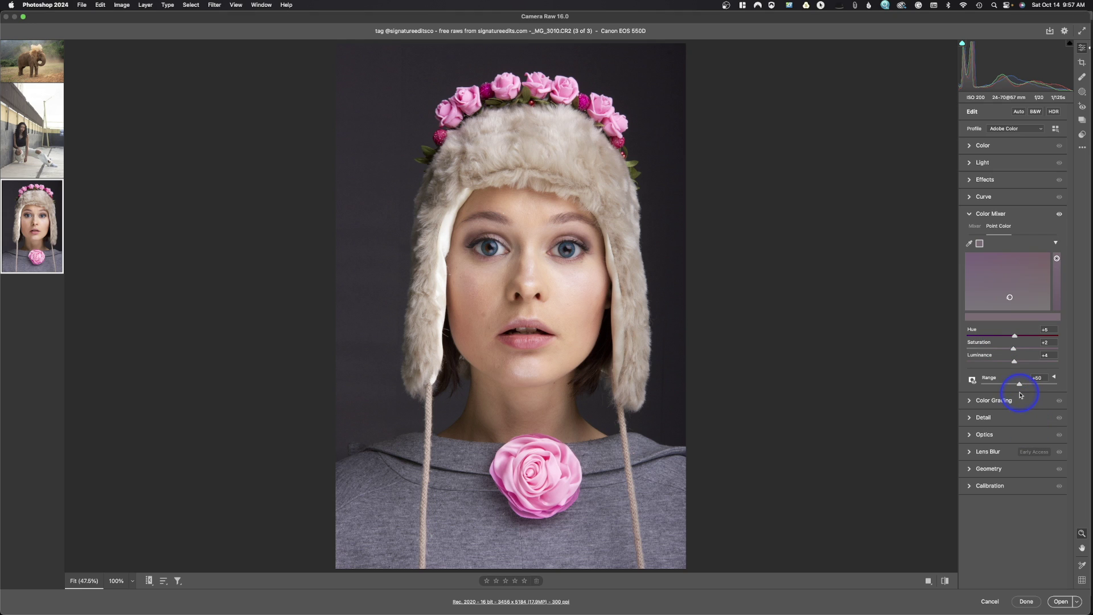
mouse_move(1020, 383)
left_mouse_down()
mouse_move(1053, 386)
mouse_move(983, 393)
mouse_move(1017, 389)
left_mouse_up()
- Add the eye colour as a second point, lower its saturation slightly, then open photo 2
left_click(969, 243)
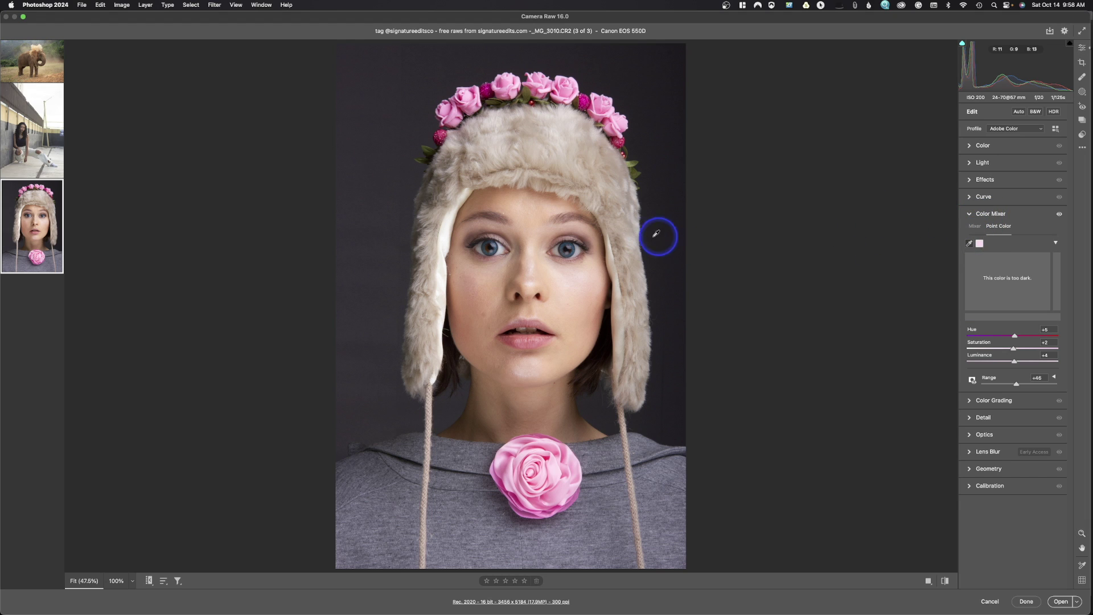
left_click(563, 246)
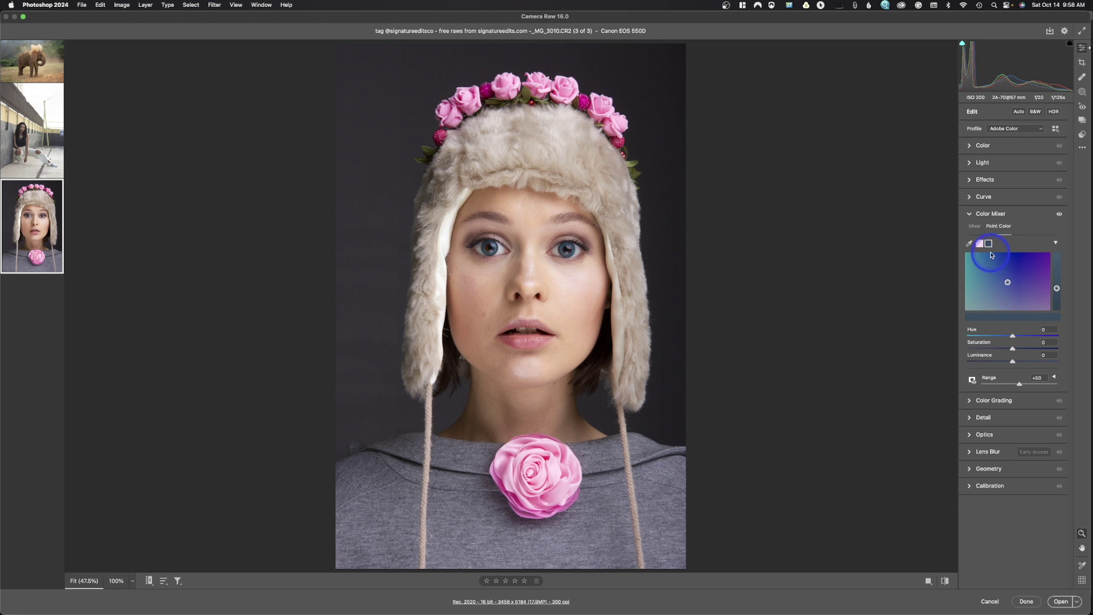
left_click(1014, 348)
mouse_move(1016, 351)
left_mouse_down()
mouse_move(1057, 349)
mouse_move(1011, 358)
left_mouse_up()
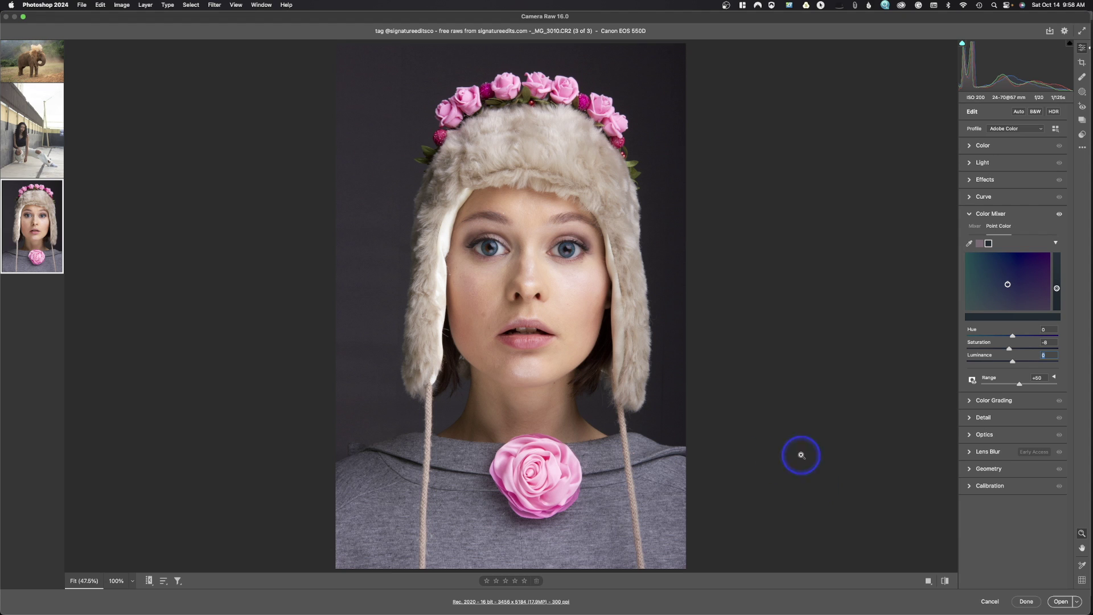
left_click(27, 135)
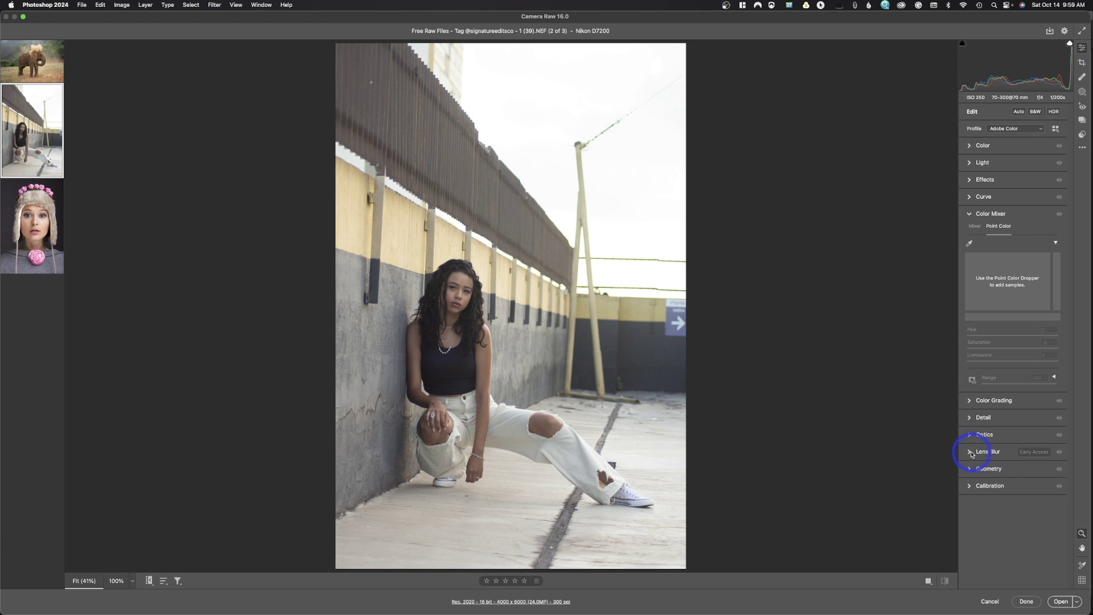
- Expand the Lens Blur panel and enable Apply for the street portrait
left_click(971, 453)
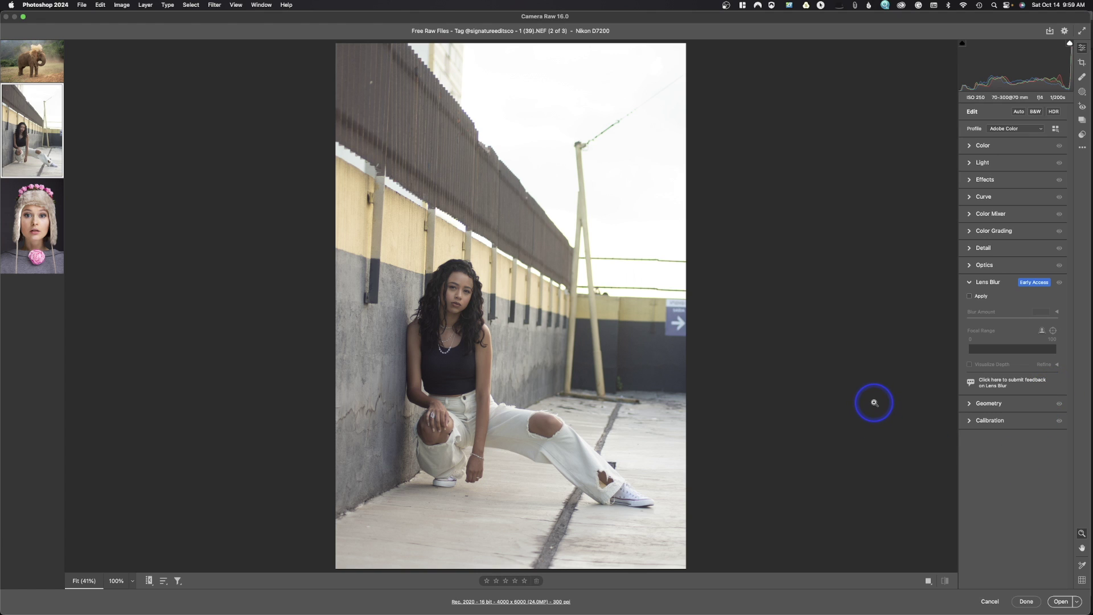
left_click(971, 297)
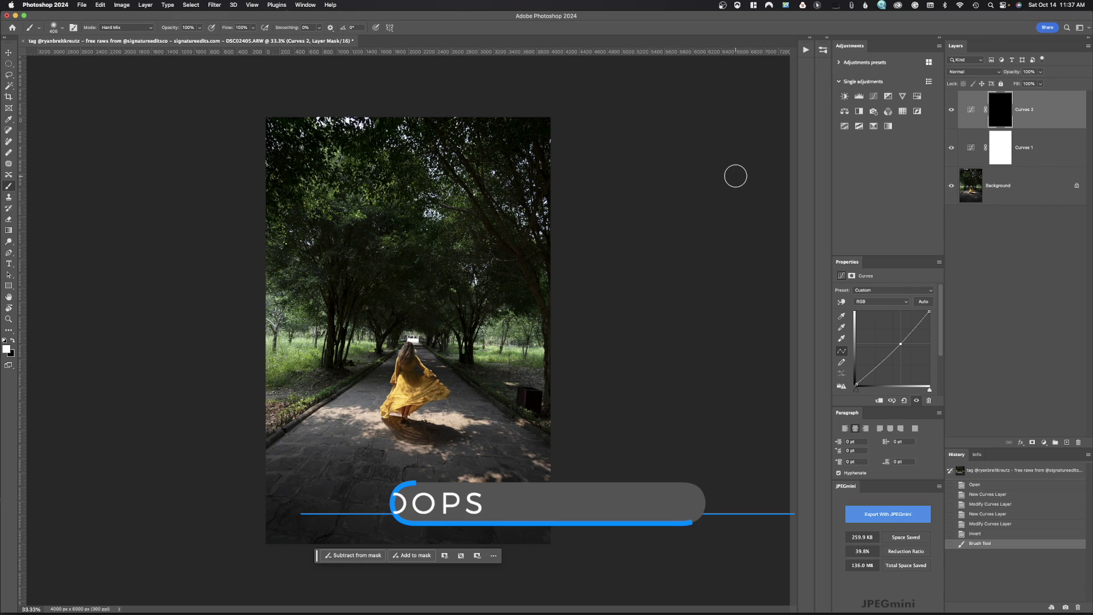
- Stamp all visible layers into Layer 1 and convert it to a smart object
key("super+alt+shift+e")
right_click(989, 108)
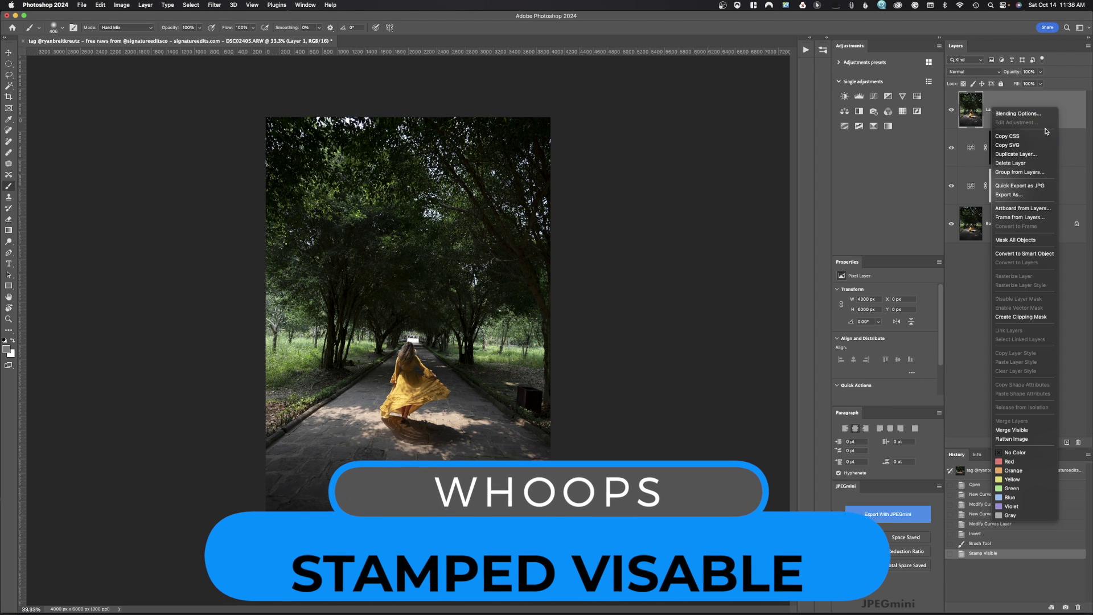
left_click(1022, 254)
- Open Camera Raw Filter on Layer 1 with Lens Blur applied
left_click(214, 5)
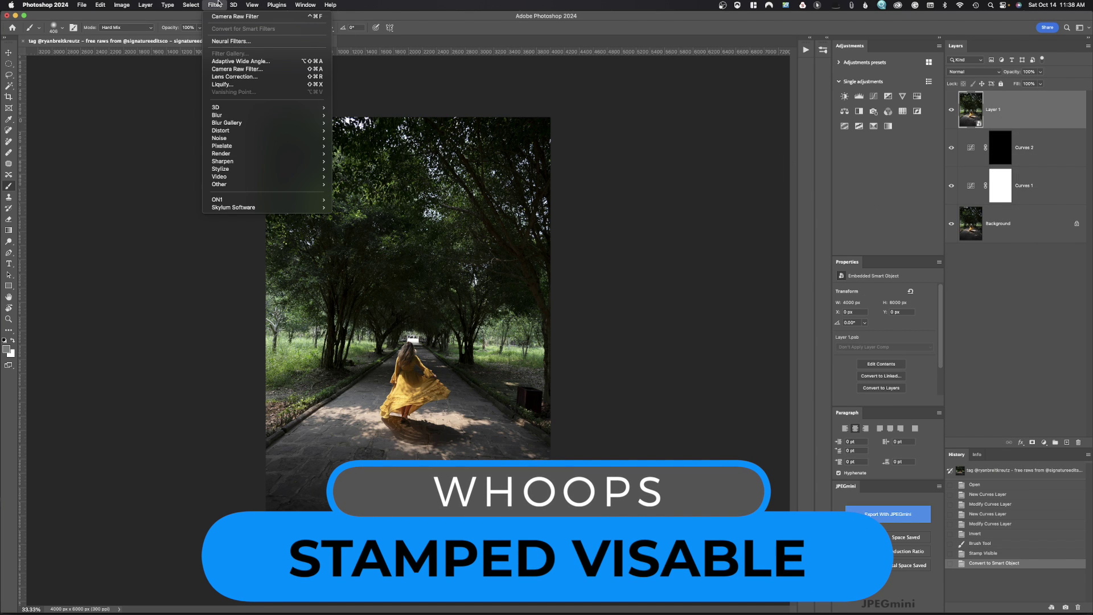
left_click(222, 69)
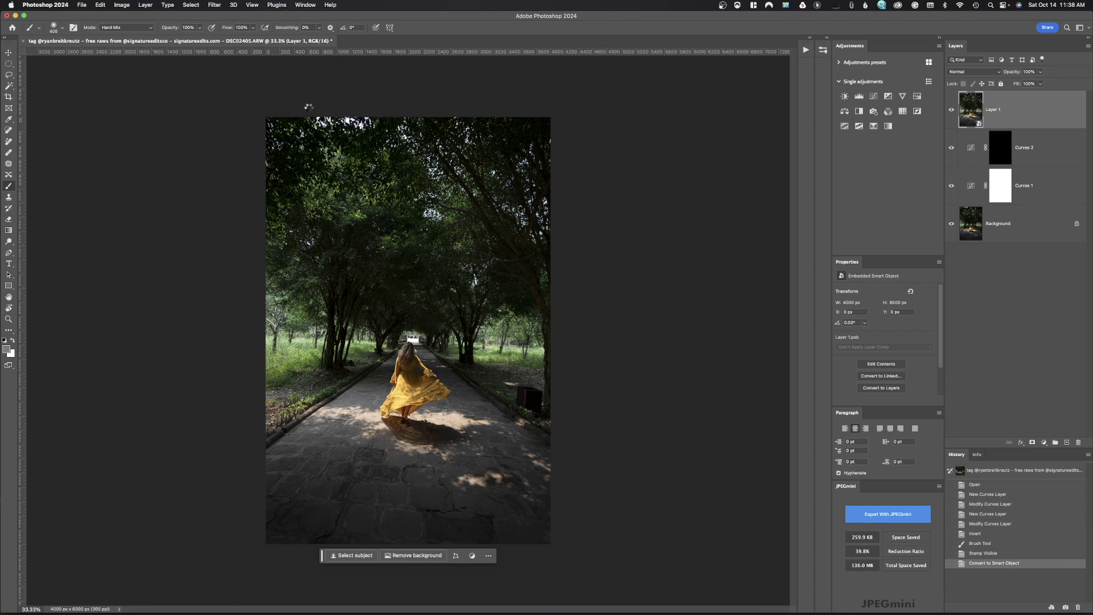
left_click(970, 296)
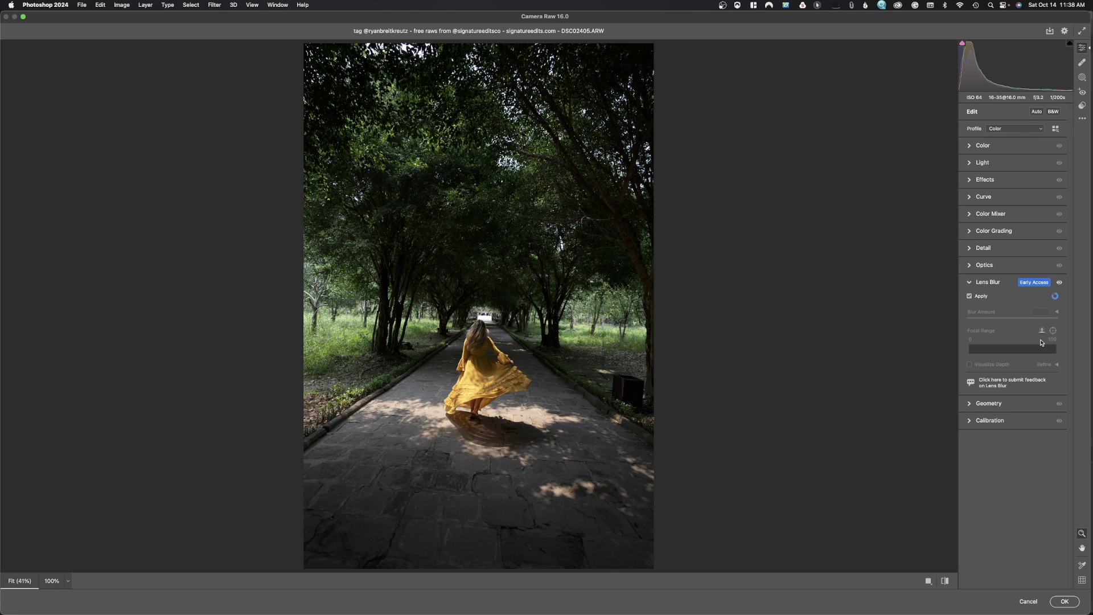
- Commit the Camera Raw Filter, then pick the focus-point tool on the street portrait
left_click(1063, 602)
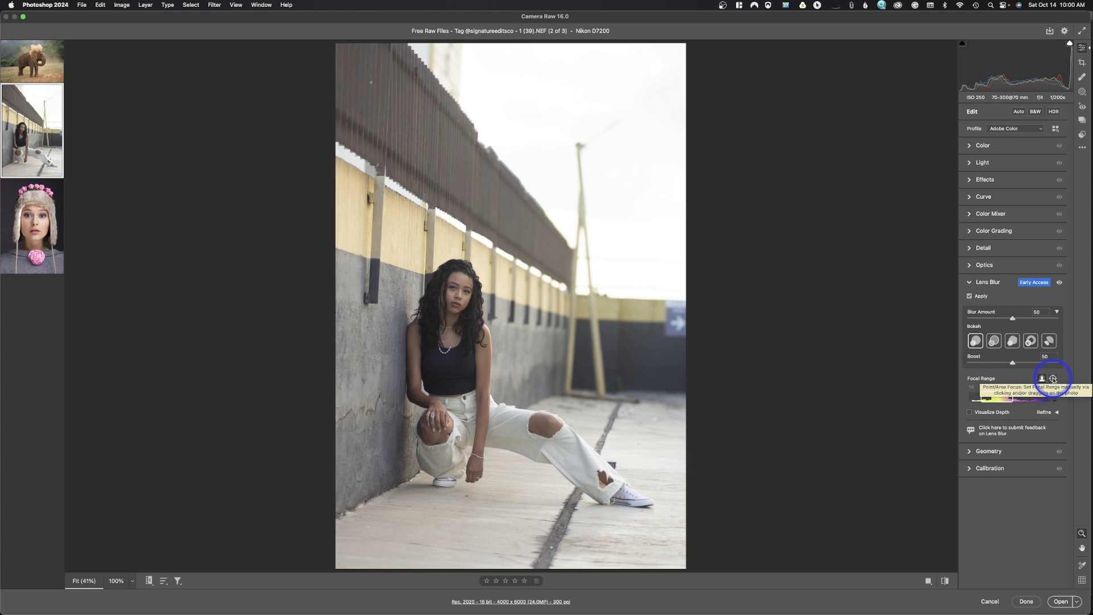
left_click(1054, 379)
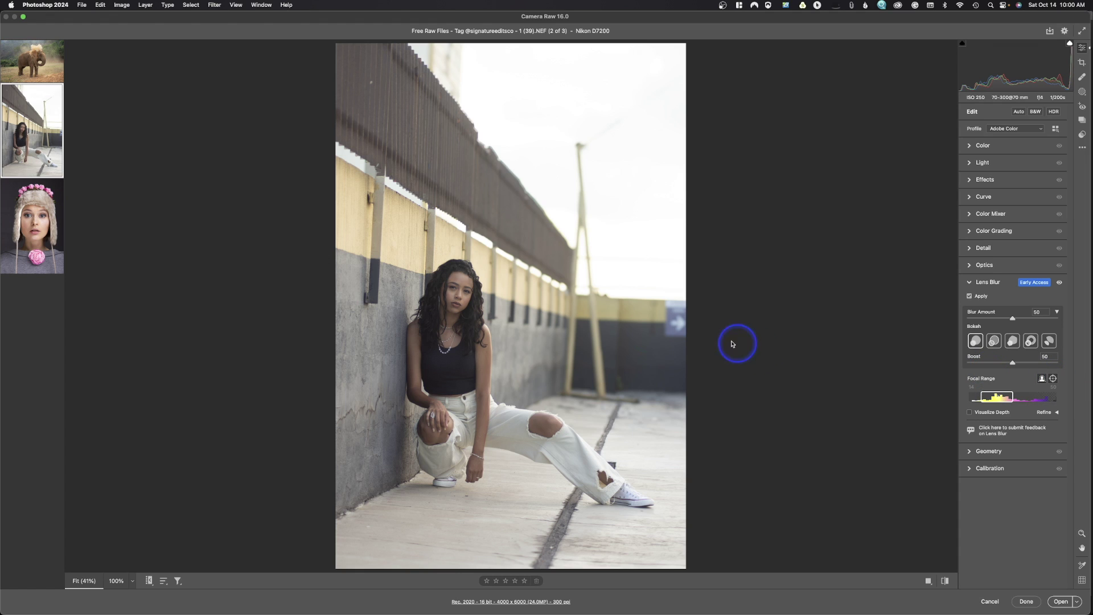
- Set Lens Blur focus on the background pole, then switch to Subject Focus
left_click(594, 312)
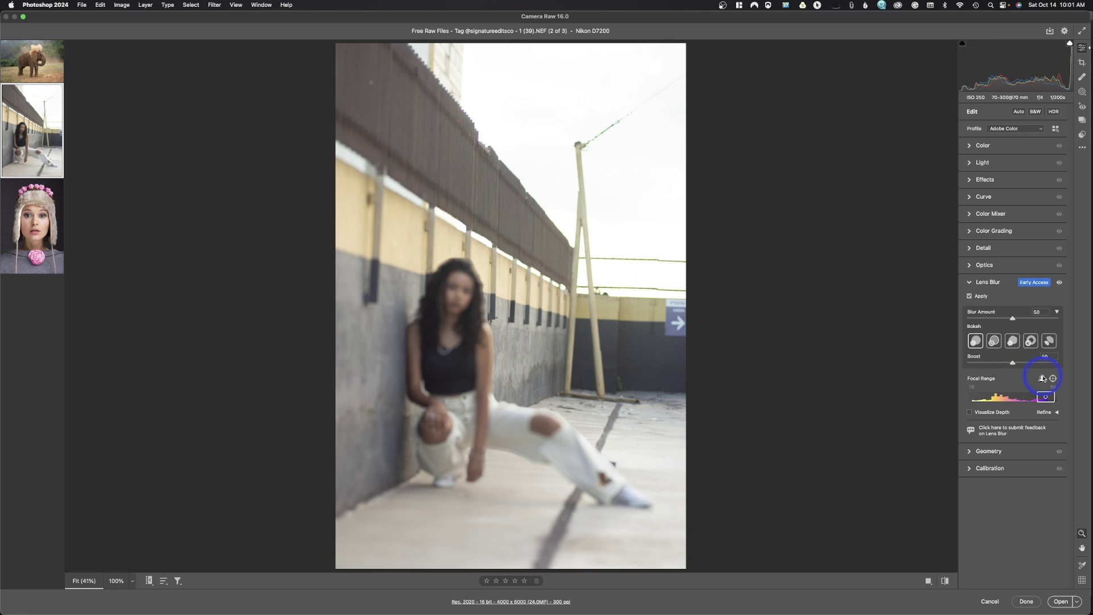
left_click(1042, 379)
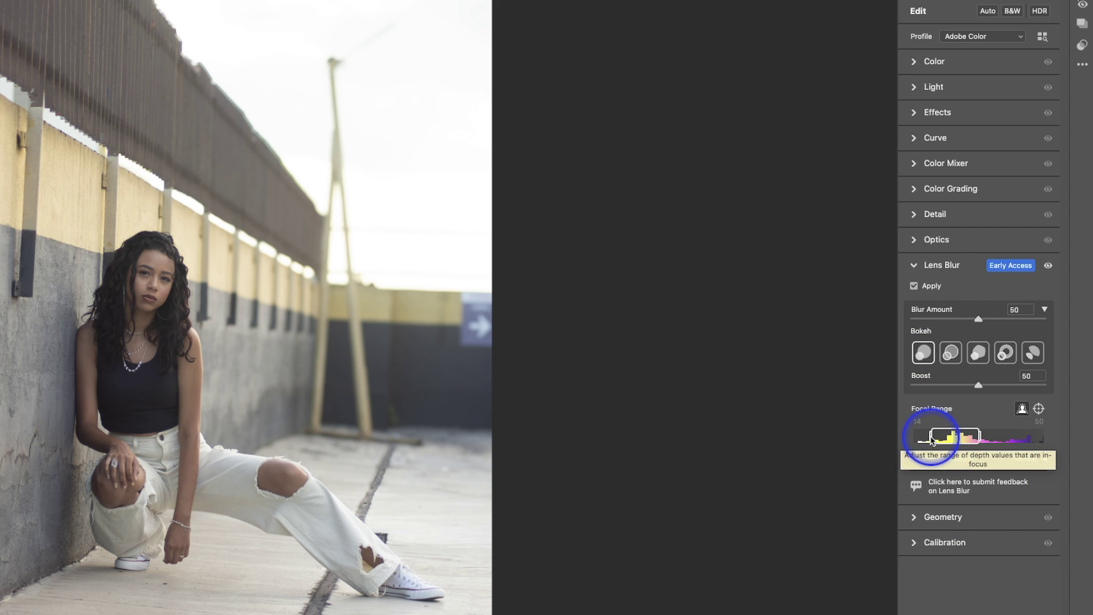
- Narrow the Lens Blur focal range to 43, shift it to a farther band, and show the depth map
left_click(935, 440)
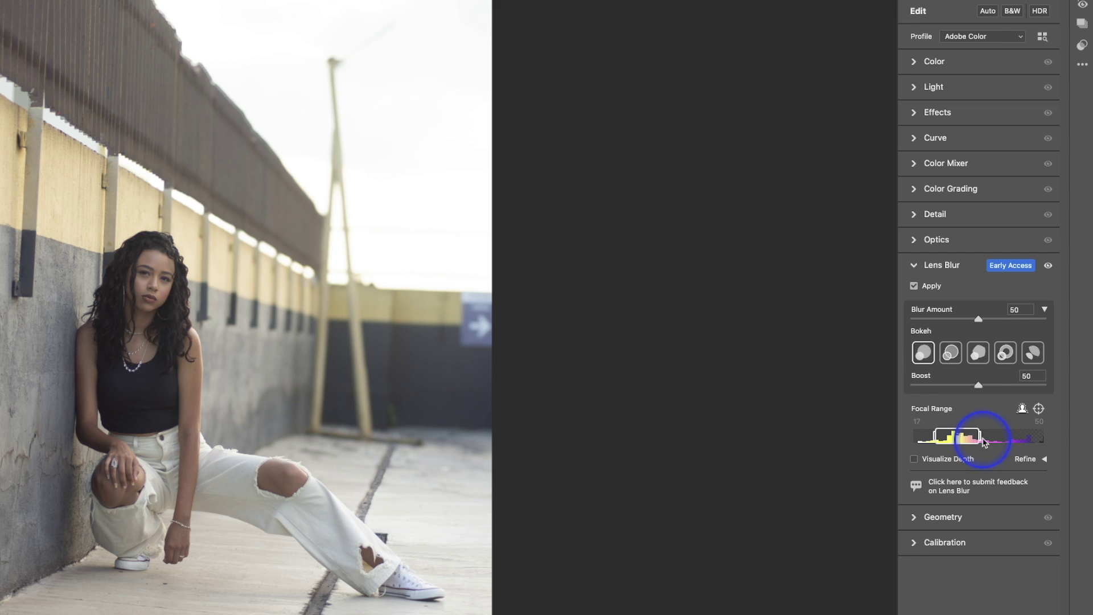
left_click_drag(985, 442, 975, 438)
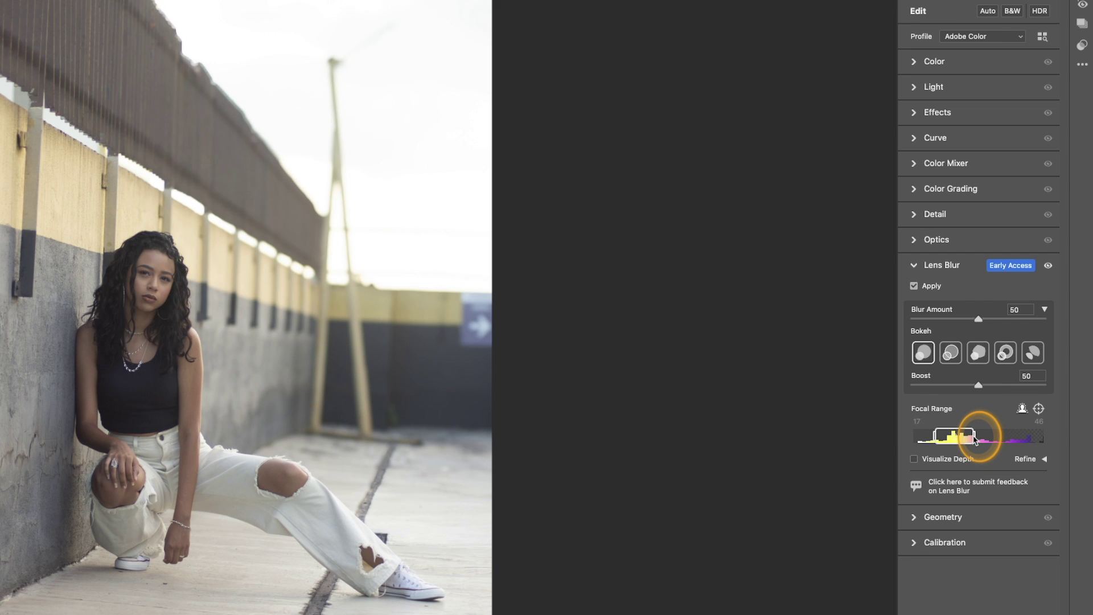
mouse_move(975, 439)
left_mouse_down()
mouse_move(992, 436)
mouse_move(976, 441)
left_mouse_up()
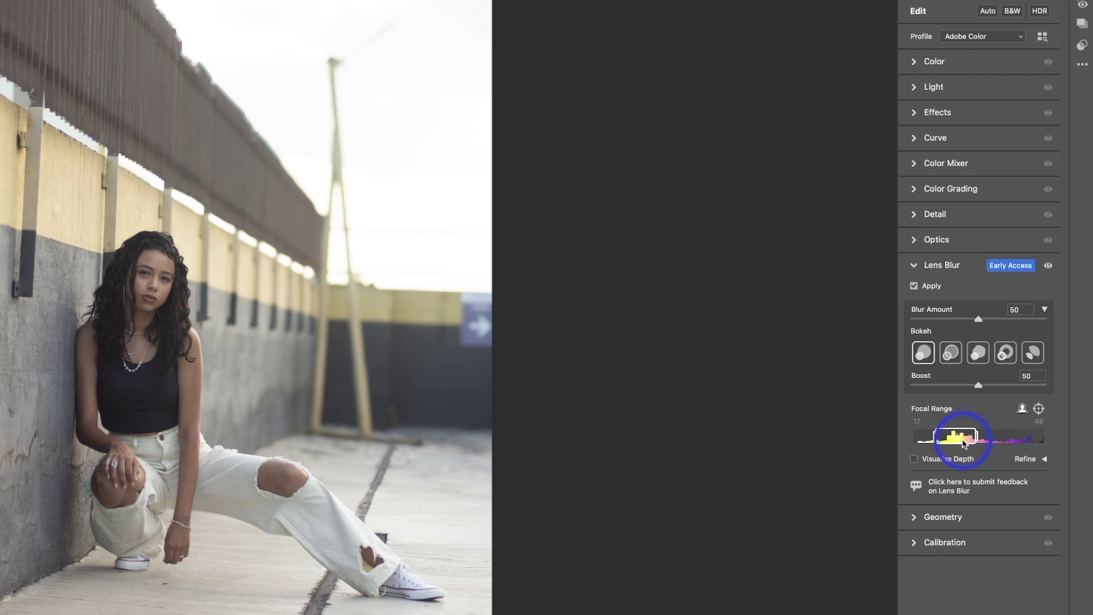
left_click_drag(963, 444, 959, 443)
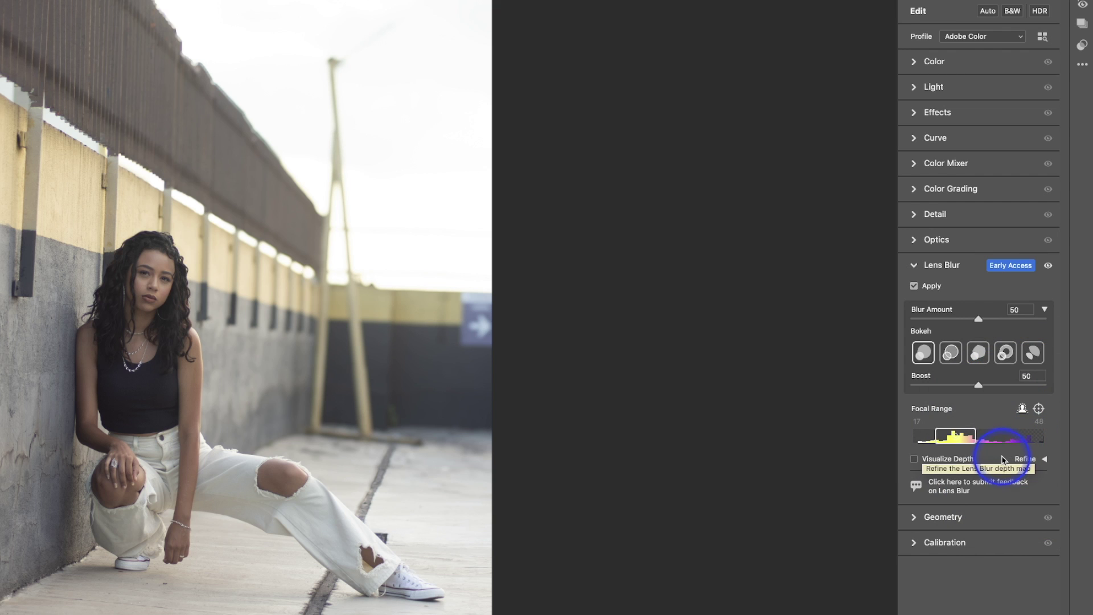
left_click(915, 460)
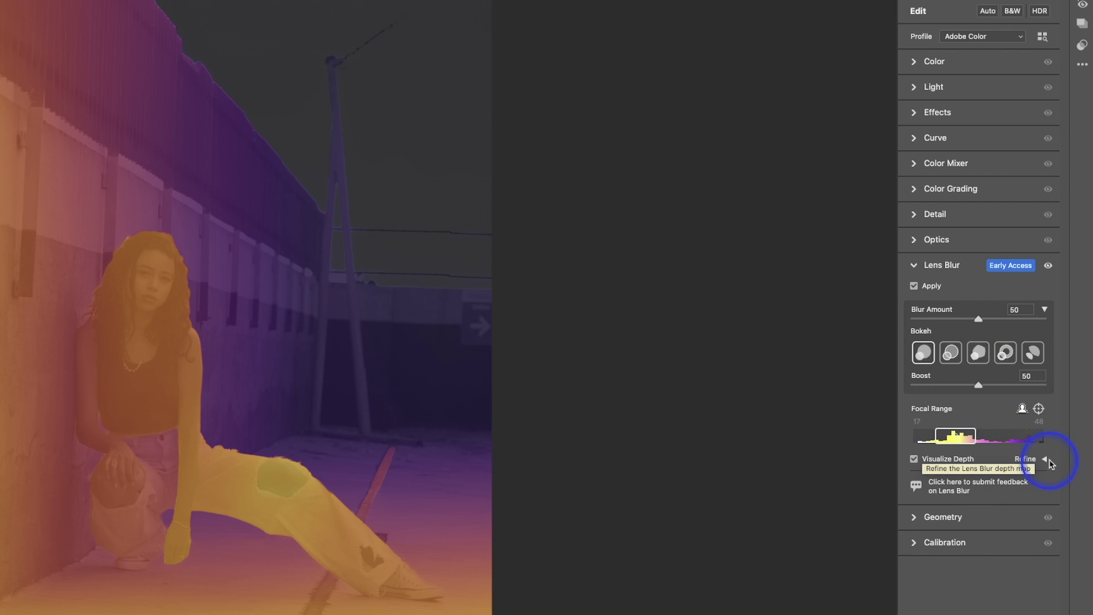
- Reveal the depth refinement brushes and widen the focal range to 14–50
left_click(1045, 460)
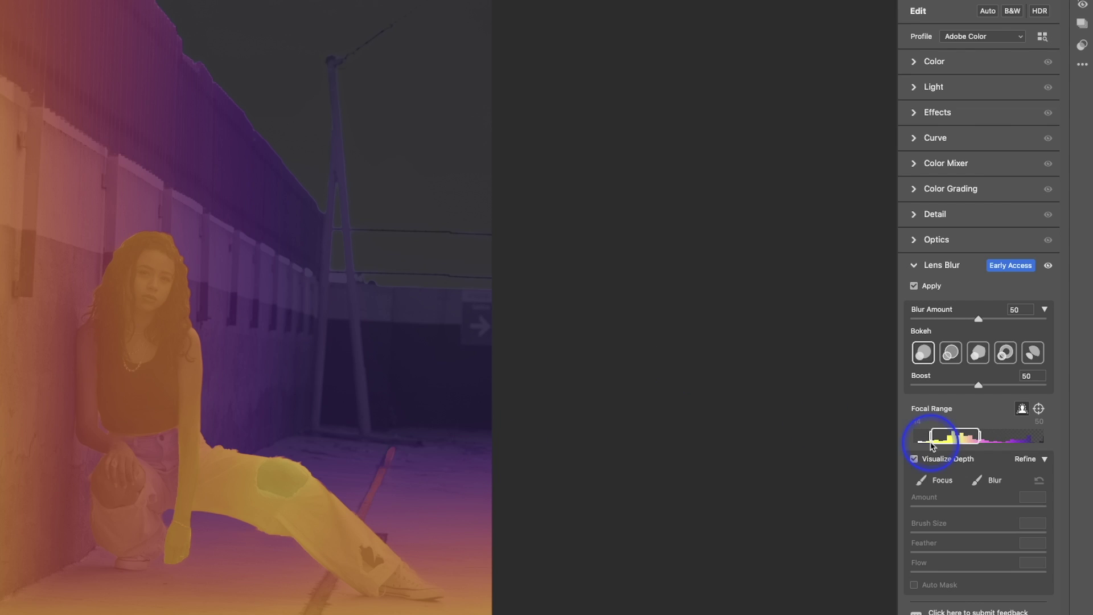
left_click_drag(932, 436, 979, 436)
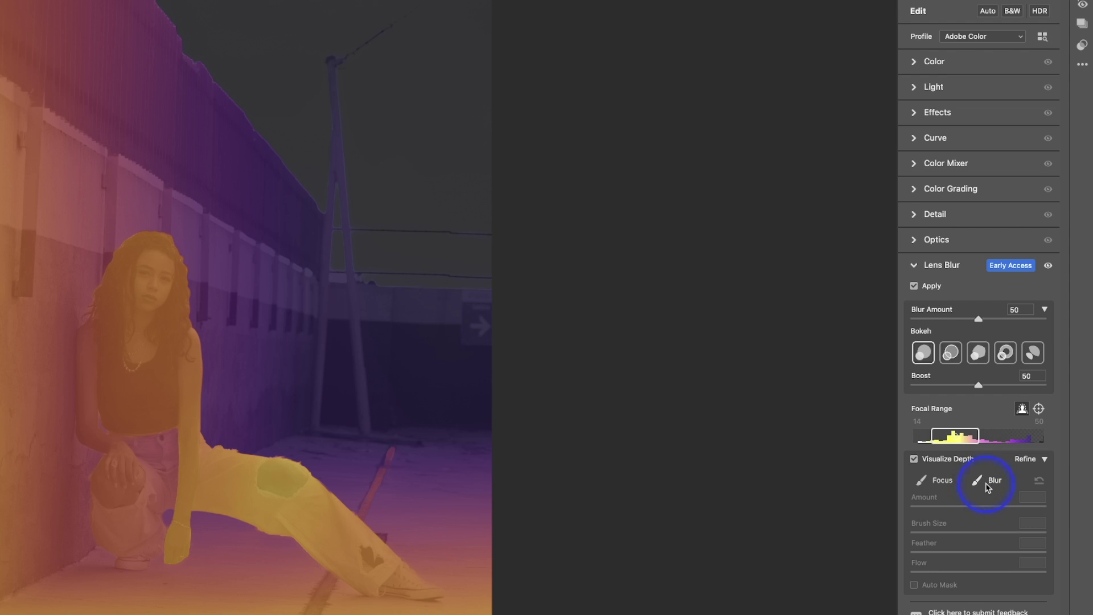
- Paint the left wall and bottom into focus with the Focus brush at size 26
left_click(934, 482)
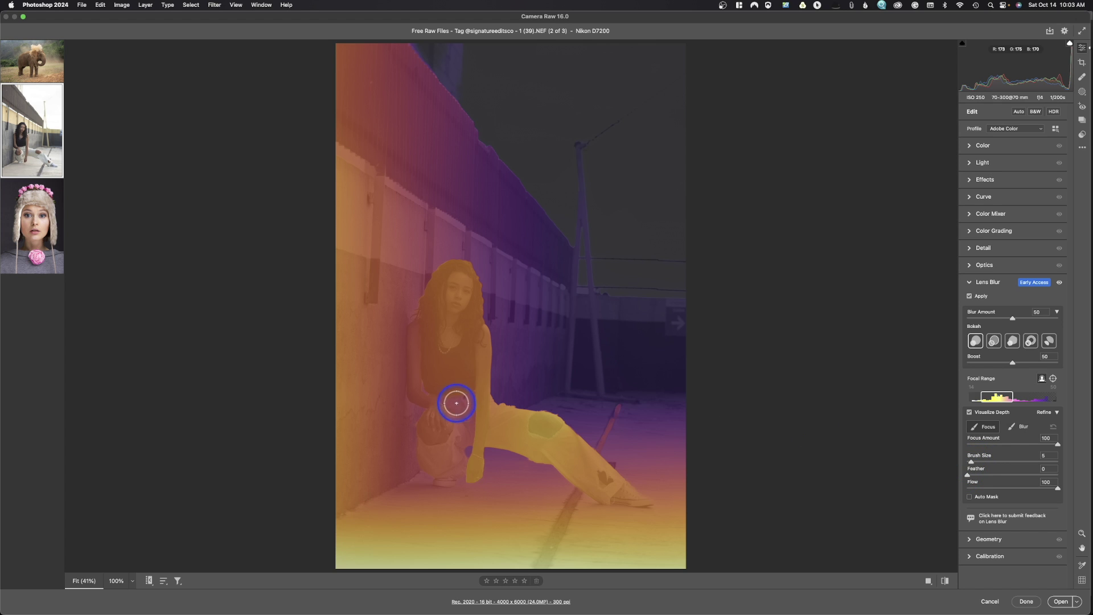
key("bracketright")
key("bracketright")
key("bracketright")
key("bracketright")
key("bracketright")
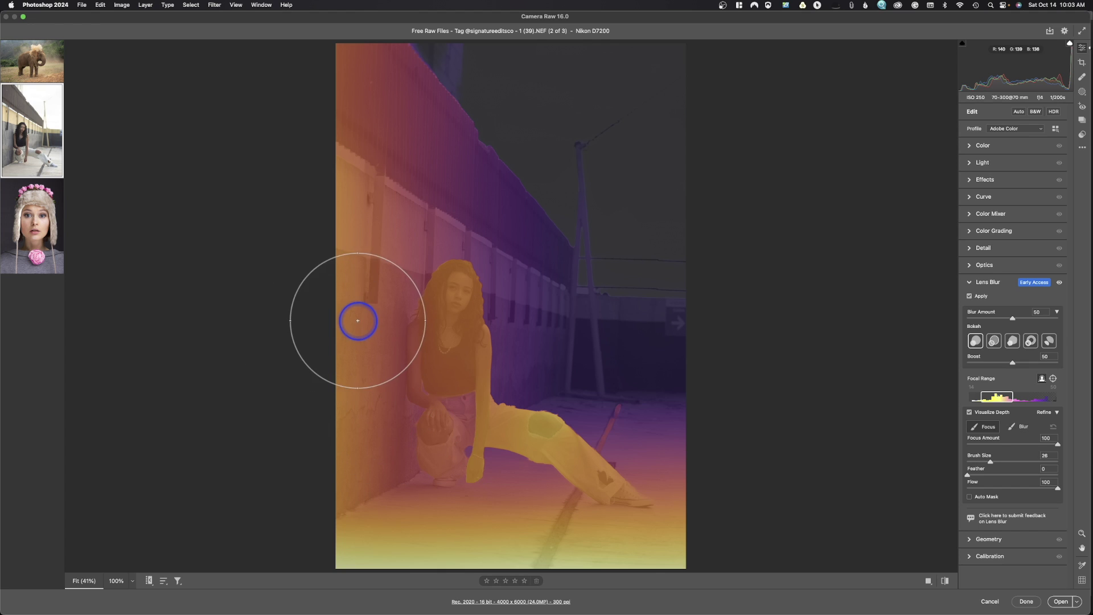
mouse_move(345, 395)
left_mouse_down()
mouse_move(388, 549)
mouse_move(646, 555)
mouse_move(676, 499)
mouse_move(681, 556)
mouse_move(436, 563)
mouse_move(336, 539)
mouse_move(329, 372)
left_mouse_up()
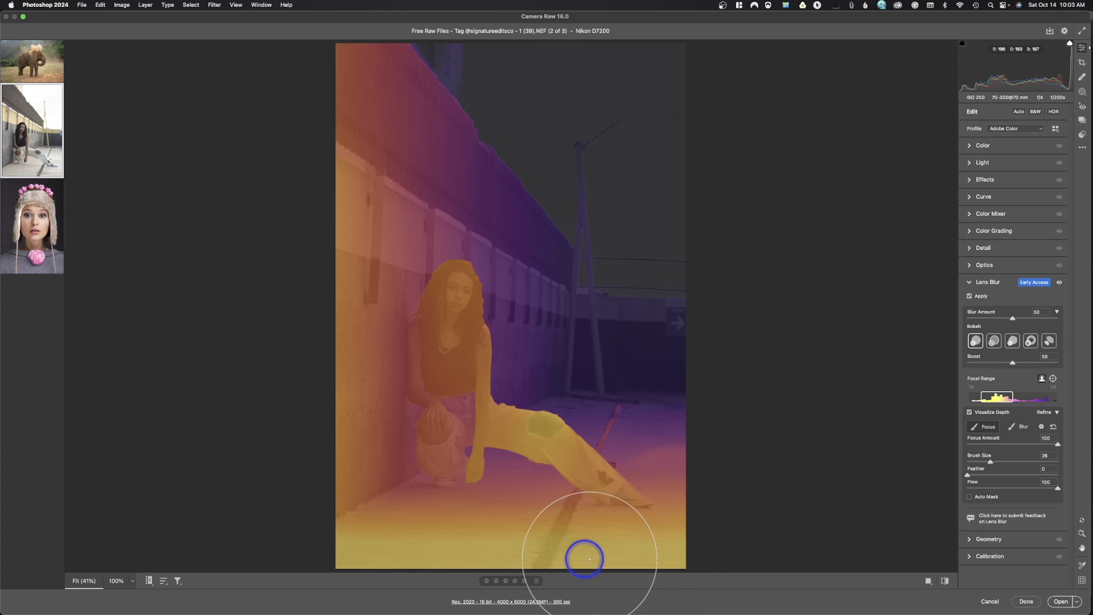
- Paint the floor around the model as blurred with a smaller Blur brush, redoing the lower-left stroke
left_click(1018, 427)
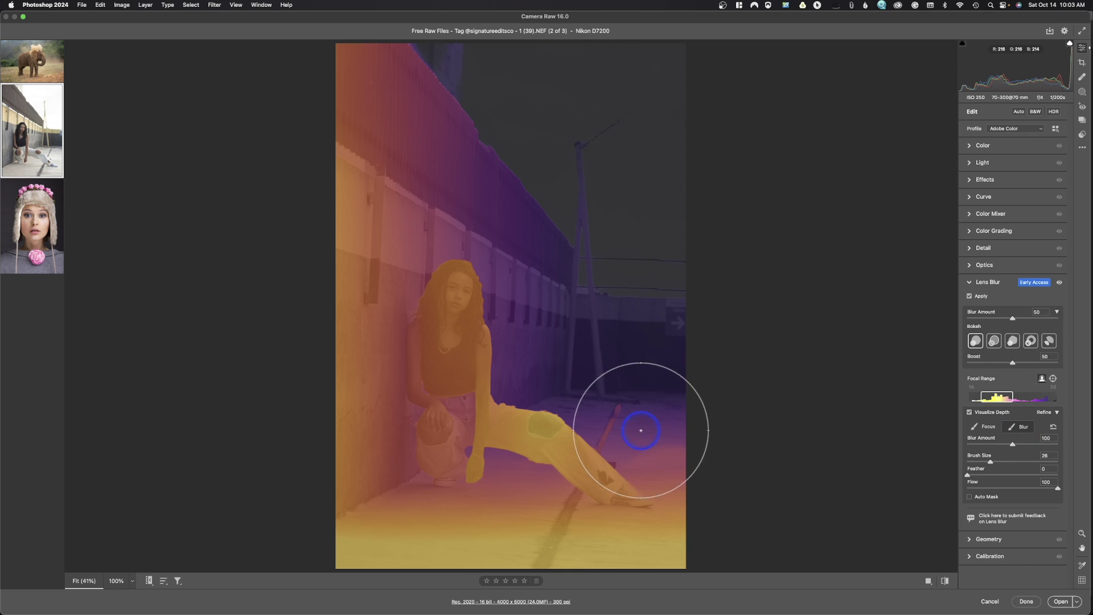
key("bracketleft")
key("bracketleft")
mouse_move(654, 427)
left_mouse_down()
mouse_move(676, 459)
mouse_move(627, 416)
left_mouse_up()
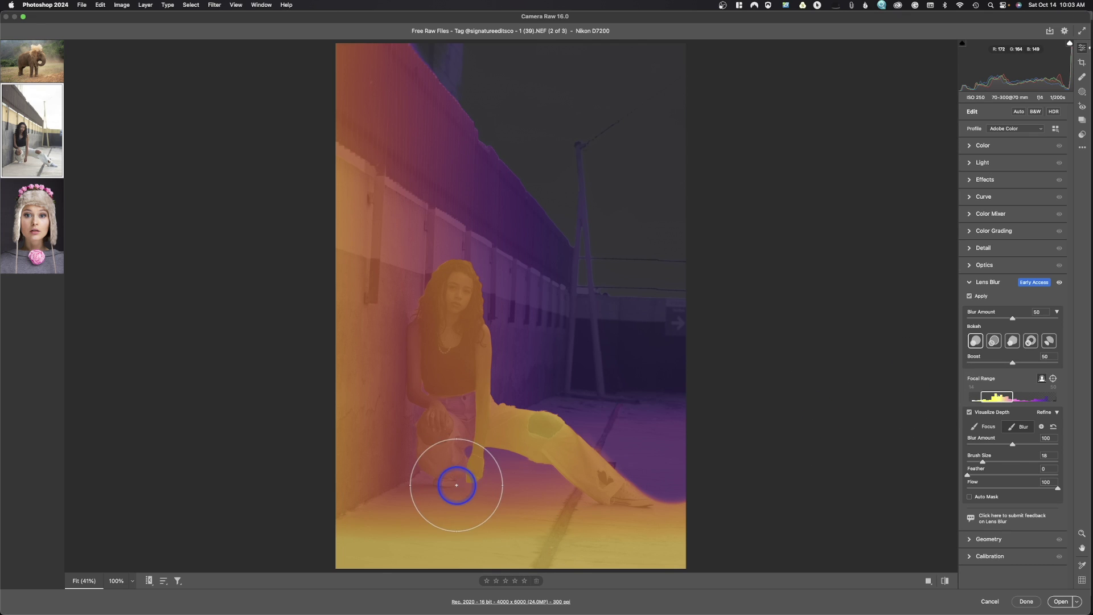
mouse_move(454, 490)
left_mouse_down()
mouse_move(325, 535)
mouse_move(441, 528)
mouse_move(499, 499)
left_mouse_up()
key("super+z")
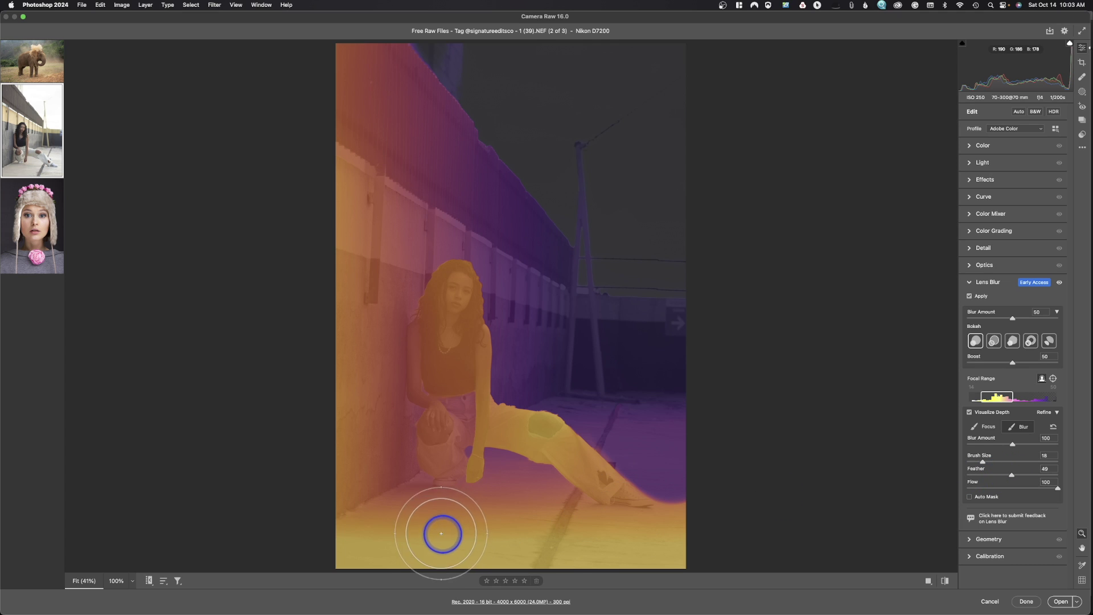
mouse_move(442, 532)
left_mouse_down()
mouse_move(365, 542)
mouse_move(511, 512)
mouse_move(679, 538)
mouse_move(441, 490)
mouse_move(371, 484)
mouse_move(361, 495)
mouse_move(306, 319)
mouse_move(305, 254)
mouse_move(337, 169)
mouse_move(344, 330)
left_mouse_up()
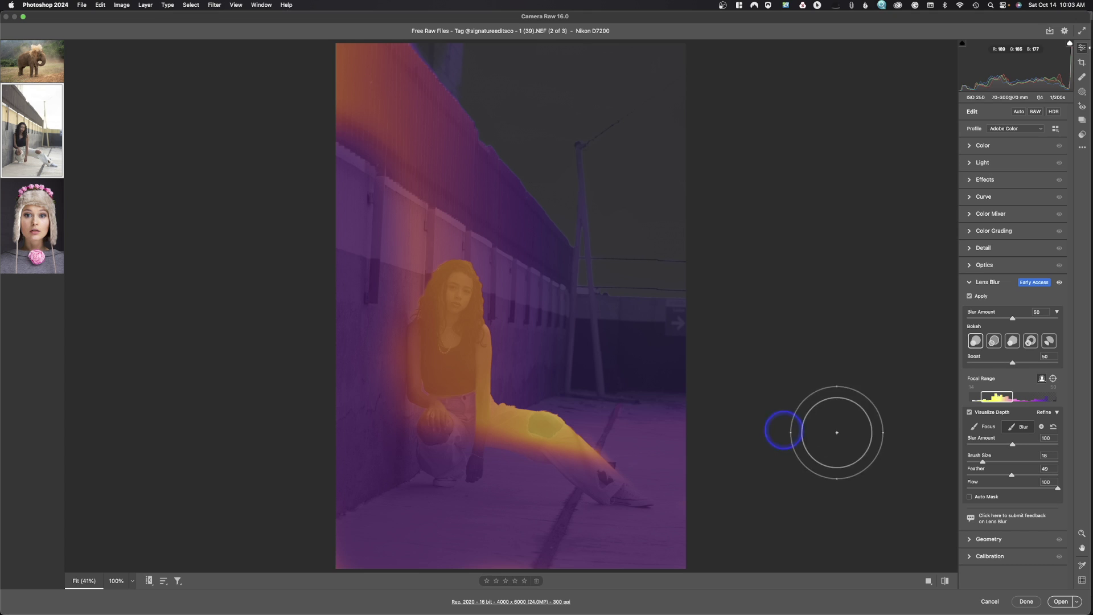
- Turn off Visualize Depth to view the rendered Lens Blur
left_click(970, 412)
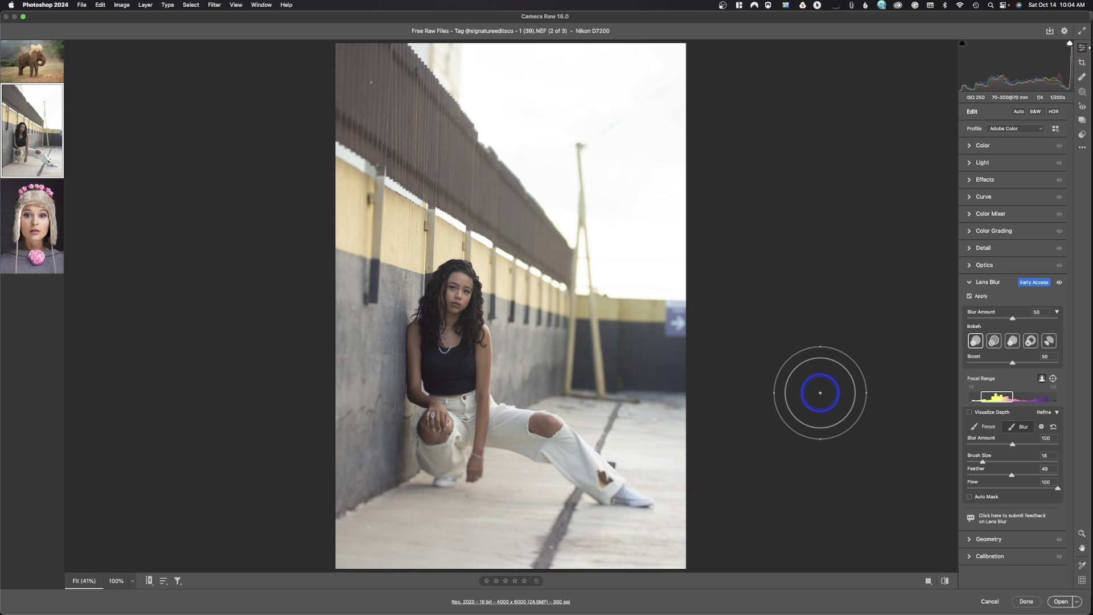
- Discard the portrait edits, warm the wedding photo to Temperature 6500, and apply Lens Blur
left_click(990, 602)
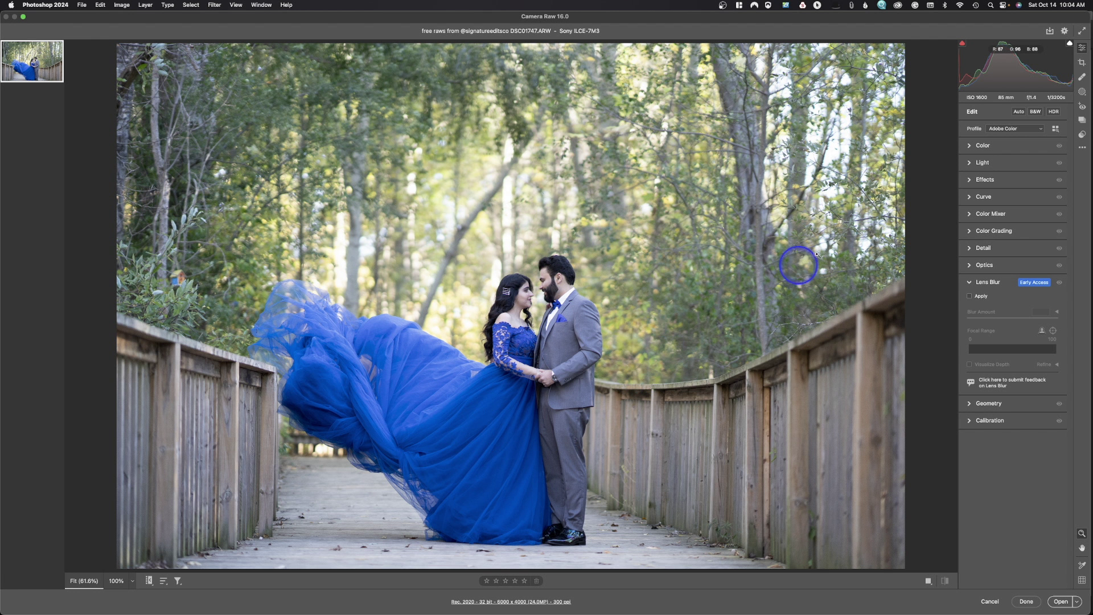
left_click(969, 146)
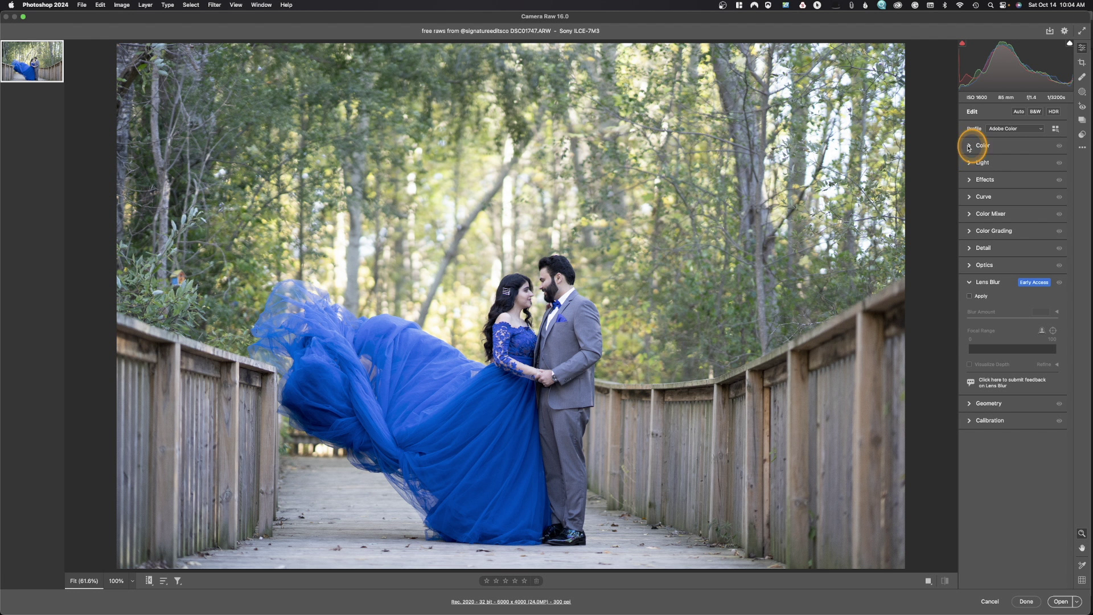
left_click_drag(1005, 180, 1009, 187)
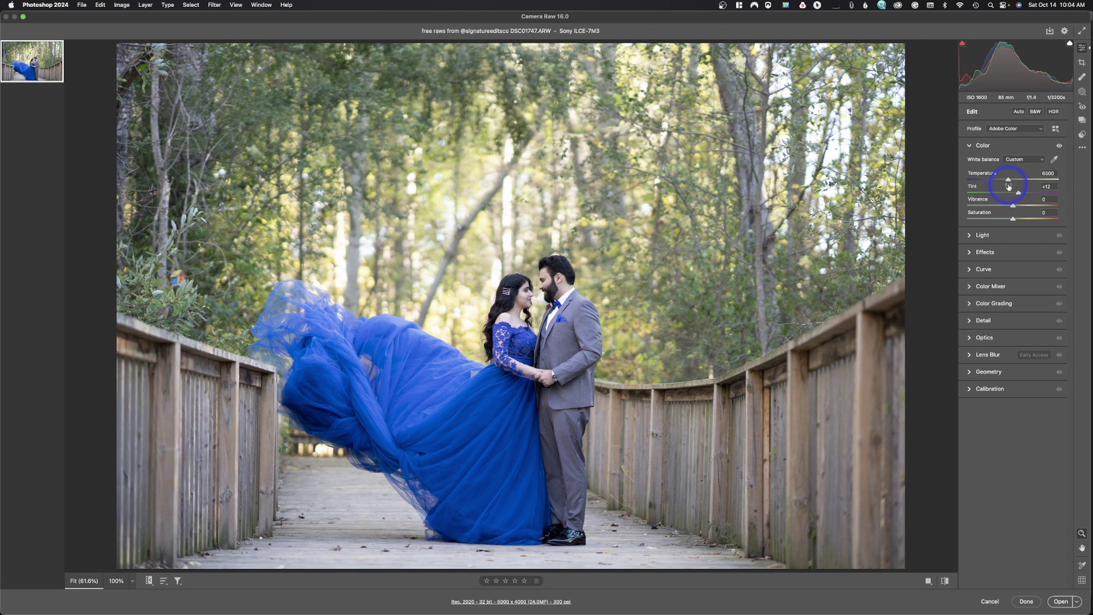
left_click(970, 355)
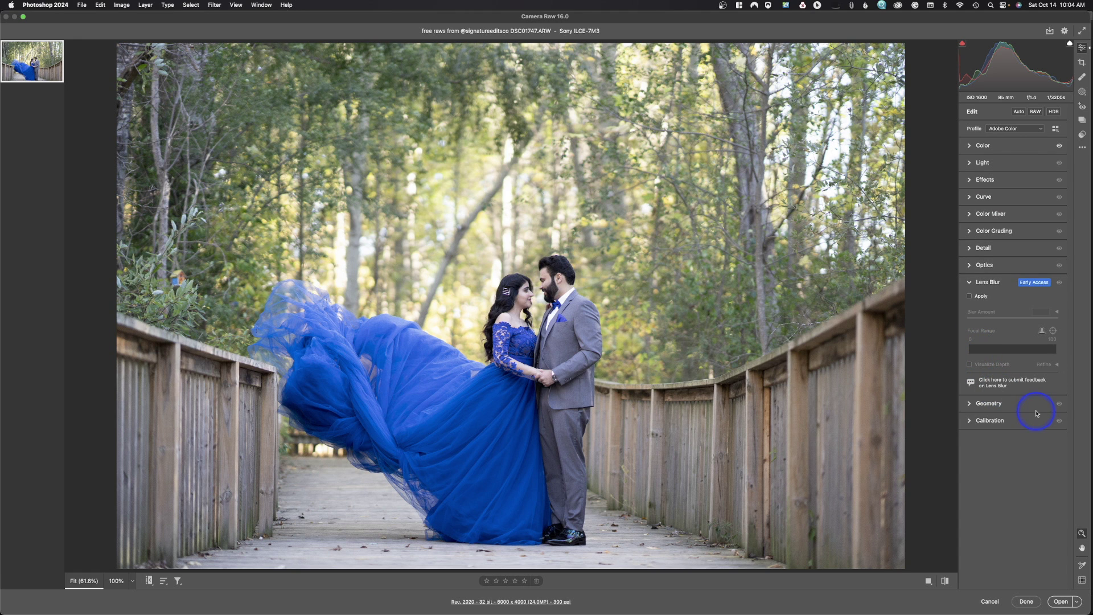
left_click(971, 296)
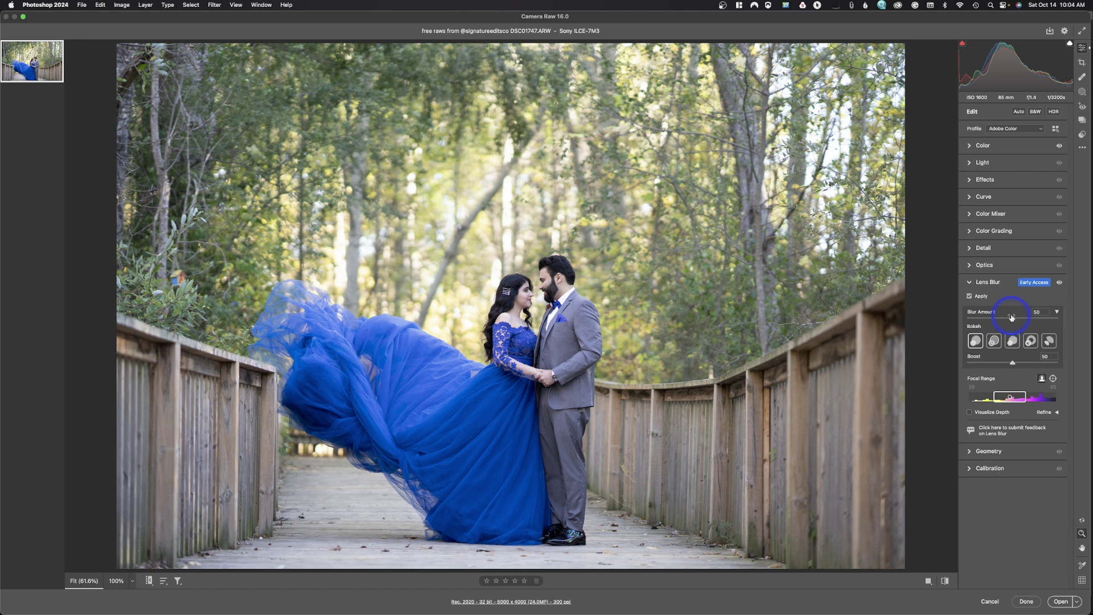
- Set Lens Blur Amount to 100 and push the bokeh Boost up to 100
left_click_drag(1014, 320, 1067, 322)
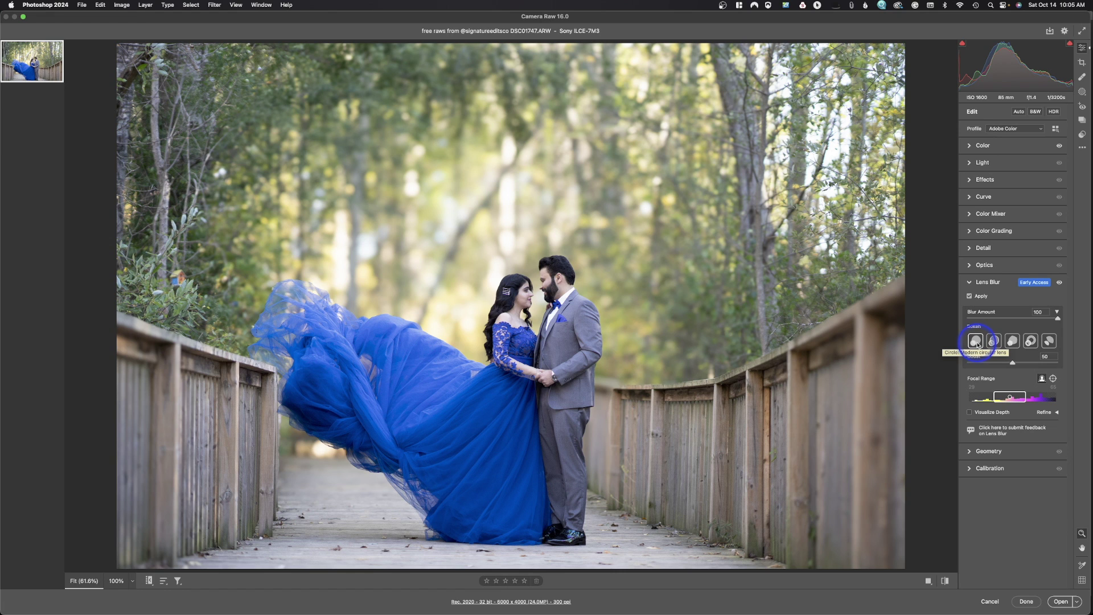
left_click_drag(1013, 371, 1055, 363)
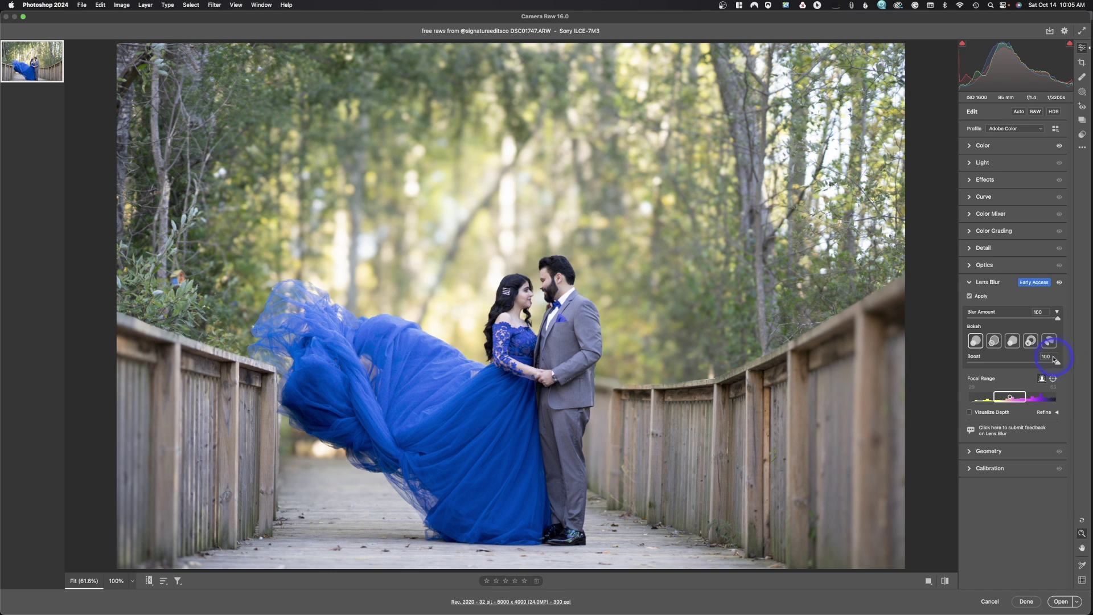
- Try the Bubble, 5-Blade and Ring bokeh shapes in turn, ending on Cat Eye
left_click(994, 342)
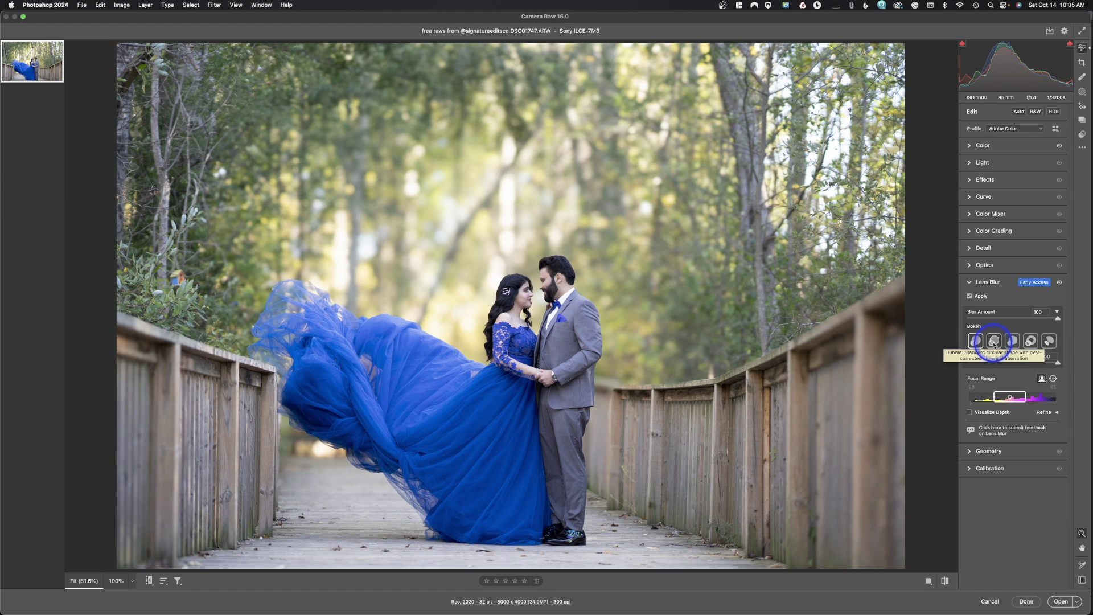
left_click(994, 342)
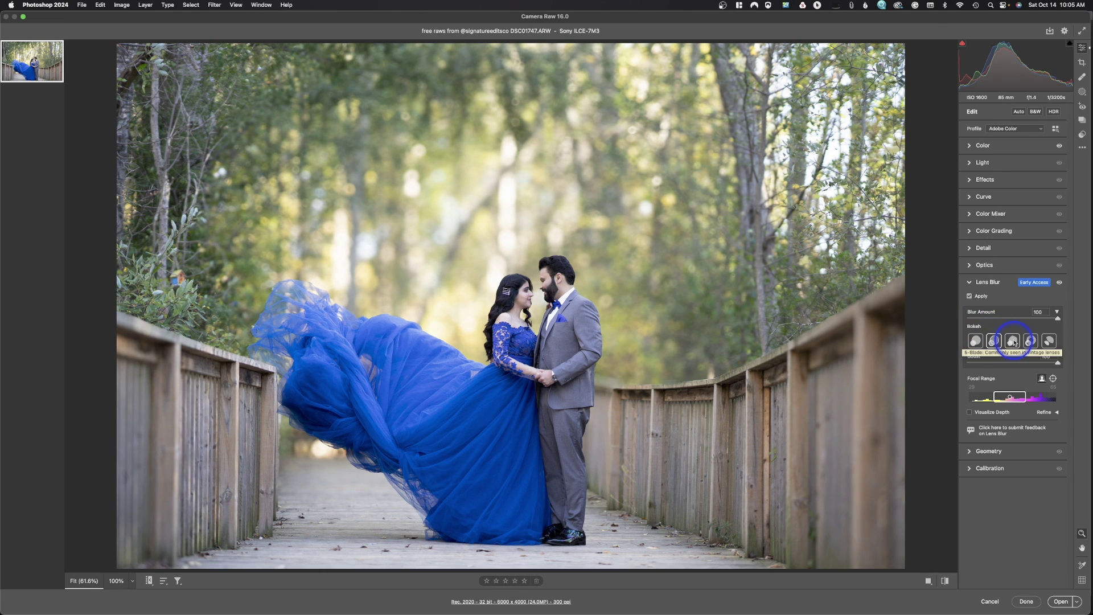
left_click(1015, 343)
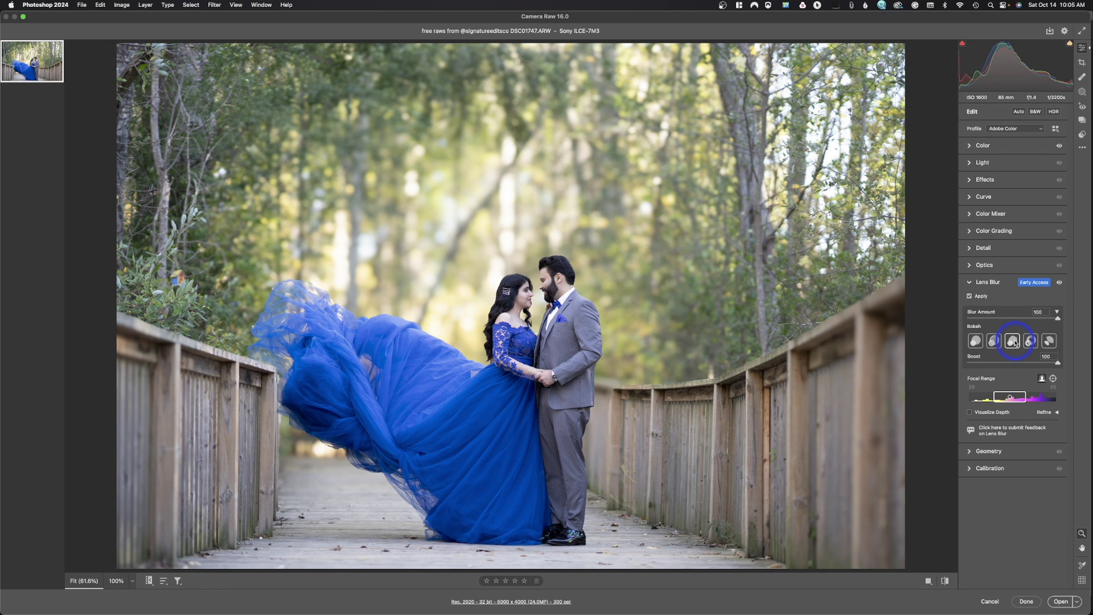
left_click(1032, 341)
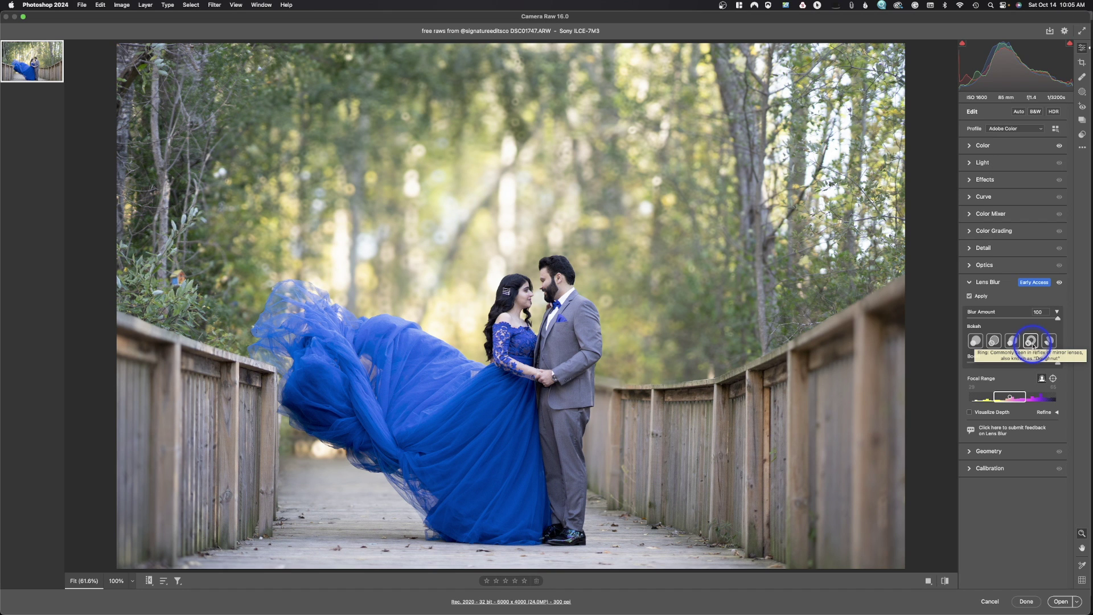
left_click(1050, 342)
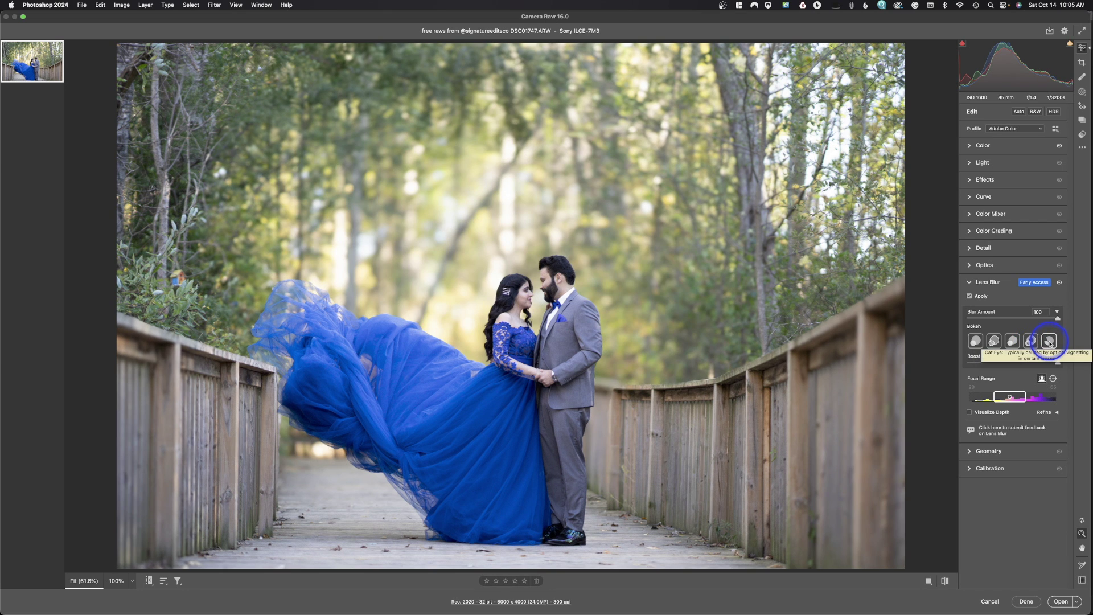